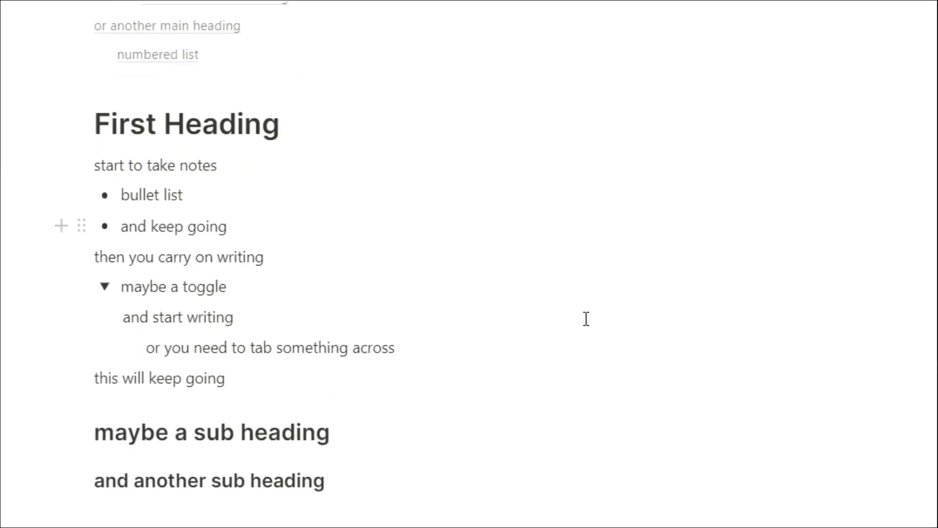
scroll(586, 319, down, 2)
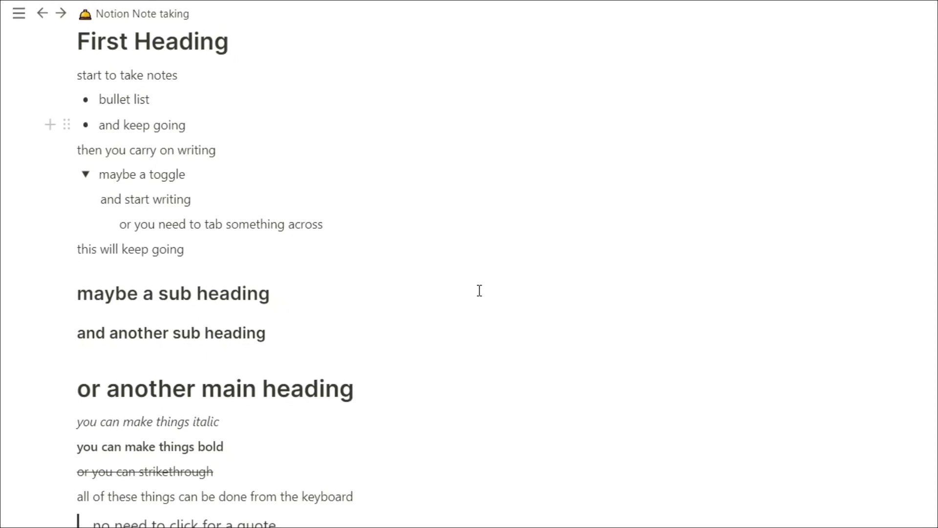
Scroll through the example notes down to the fresh Notion Note taking page.
scroll(457, 284, down, 3)
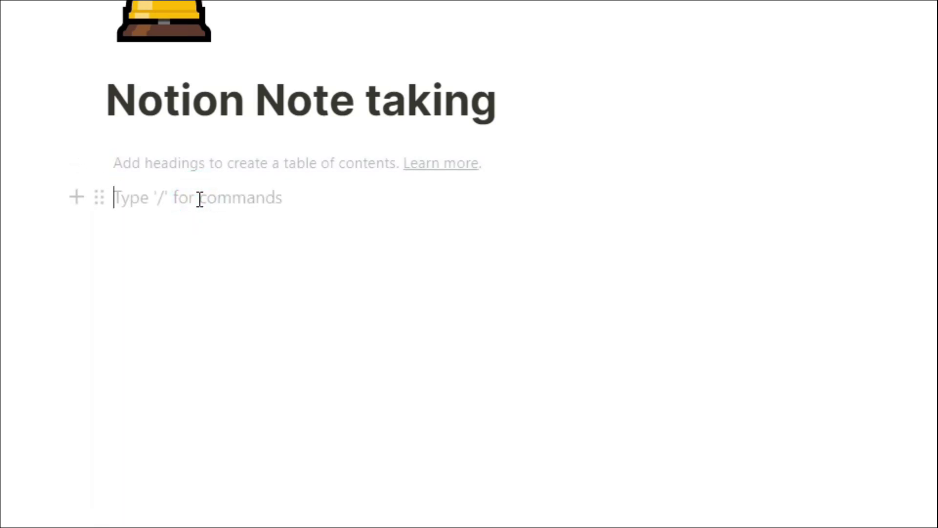
Add 'Heading 1' with the note lines 'add text' and 'add notes' below it.
text(#)
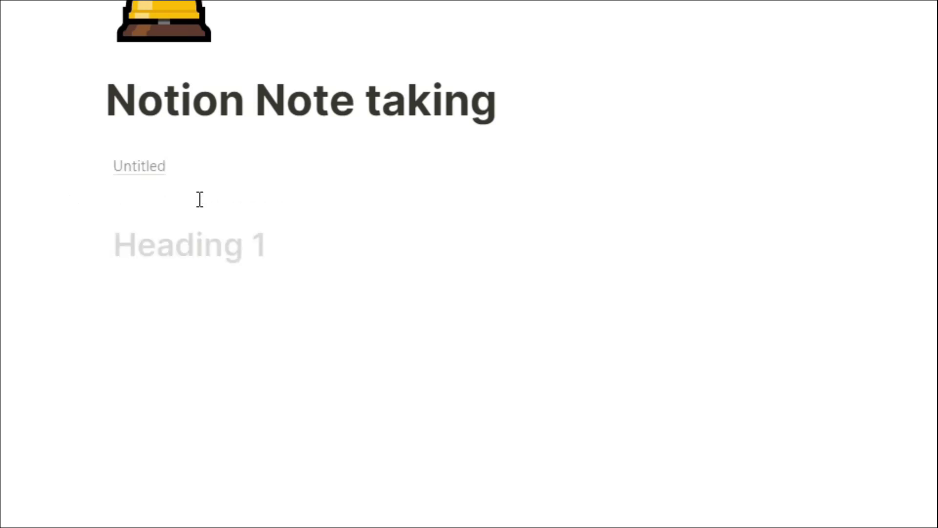
text( Heading 1)
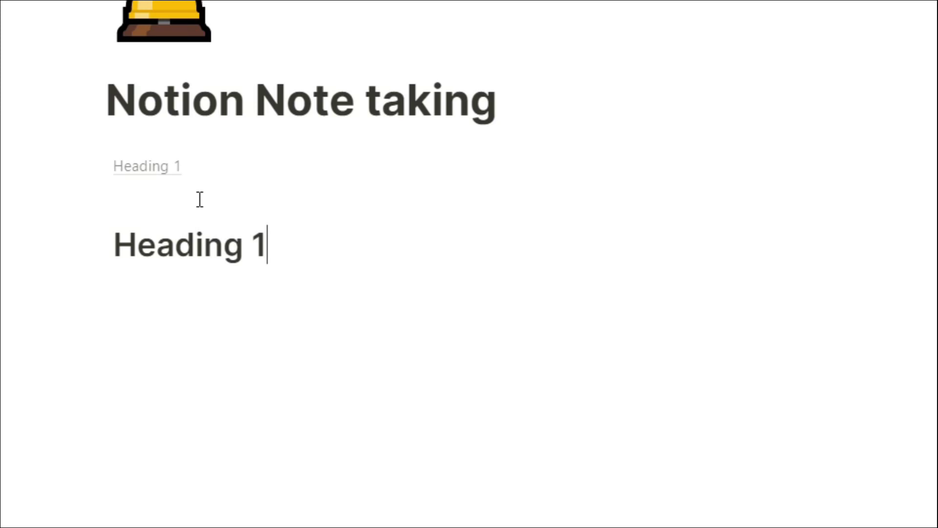
key(Return)
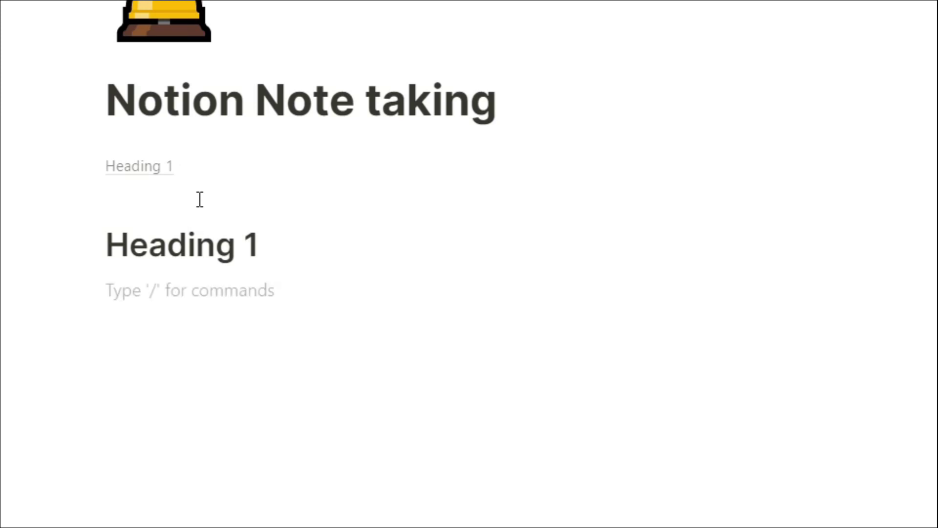
text(add)
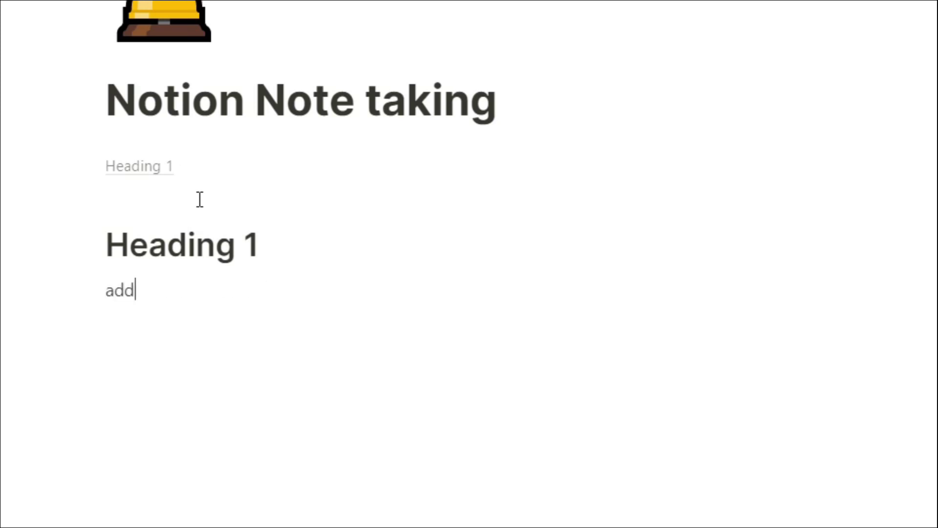
text( text)
key(Return)
text(add notes)
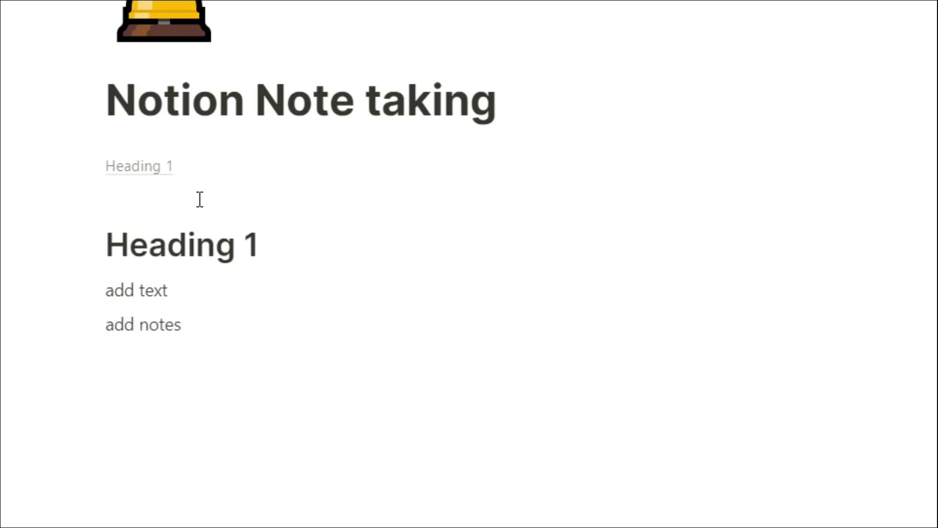
key(Return)
Add a 'sub heading' heading followed by the line 'and carry on writing'.
text(## sub )
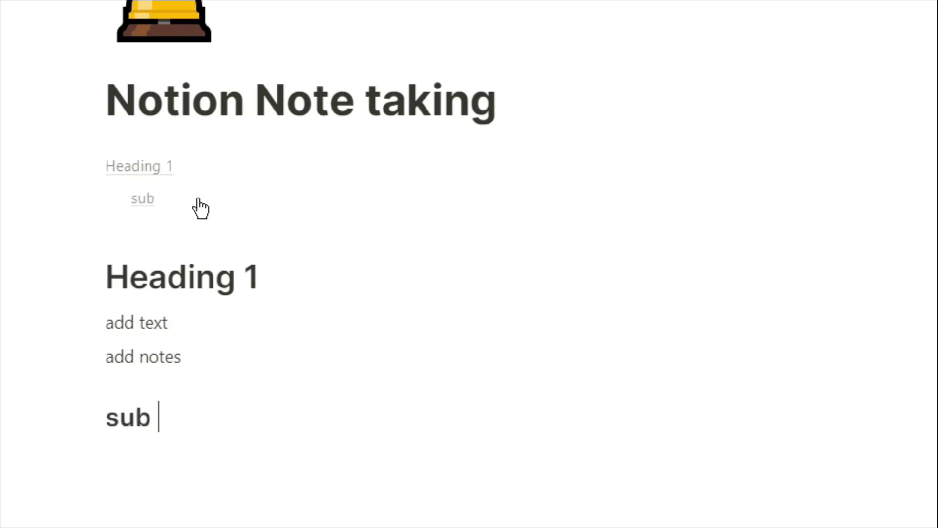
text(heading)
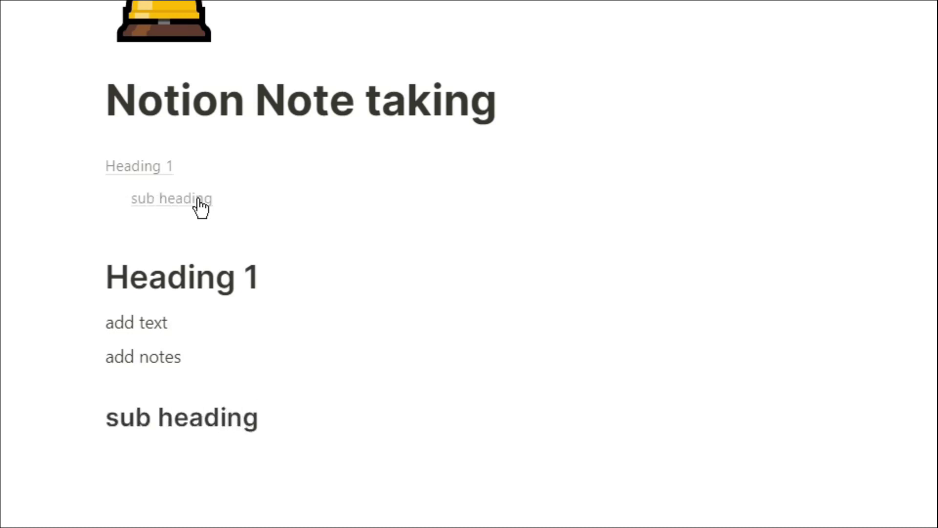
key(Return)
text(and carry on writi)
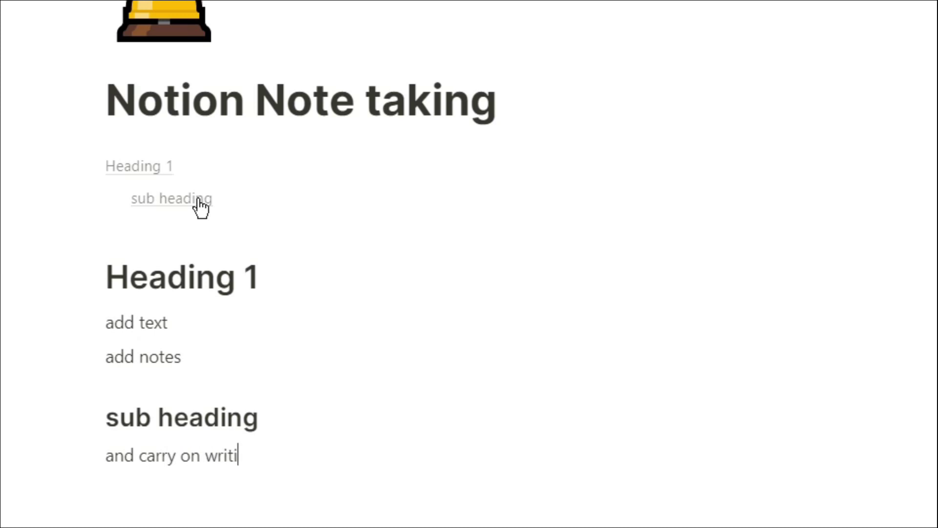
text(ng)
key(Return)
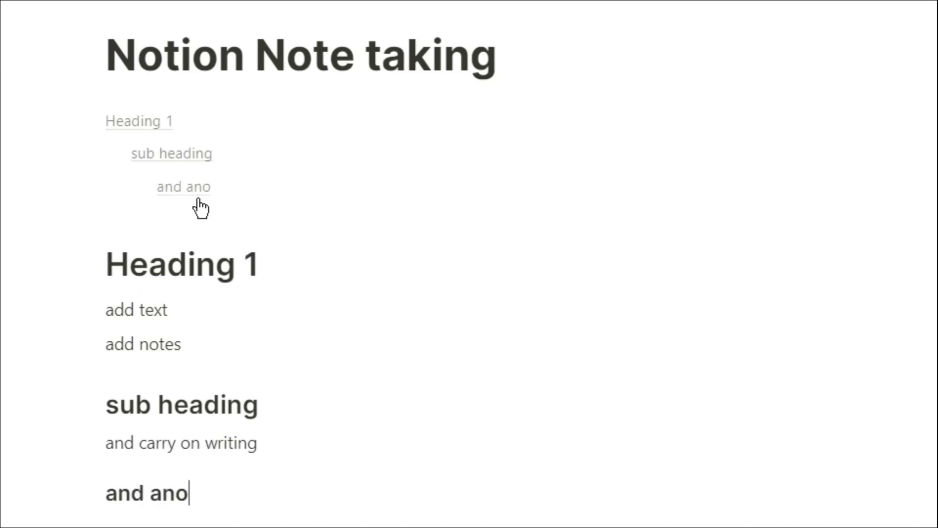
Add 'and another small heading' with lines 'this will keep going…', 'no matter', 'how far', 'you go down', 'then'.
text(r small heading)
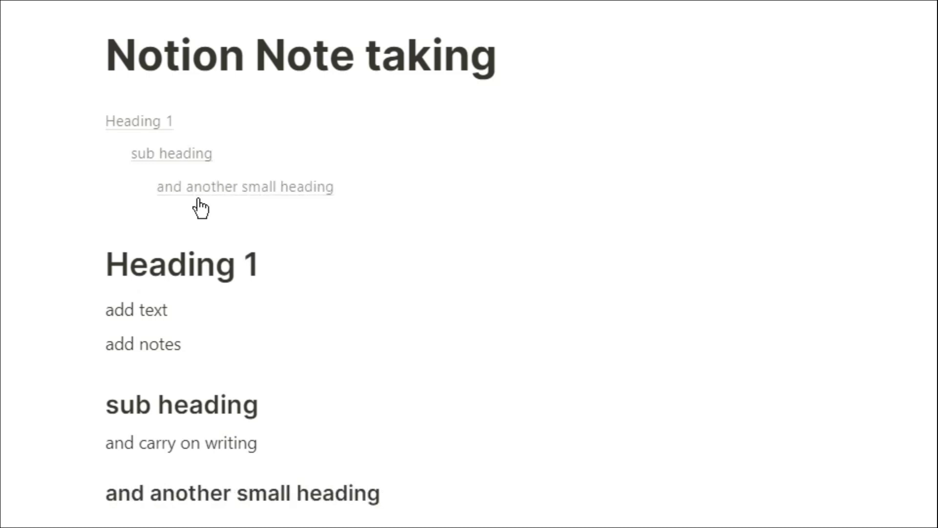
key(Return)
text(this will keep )
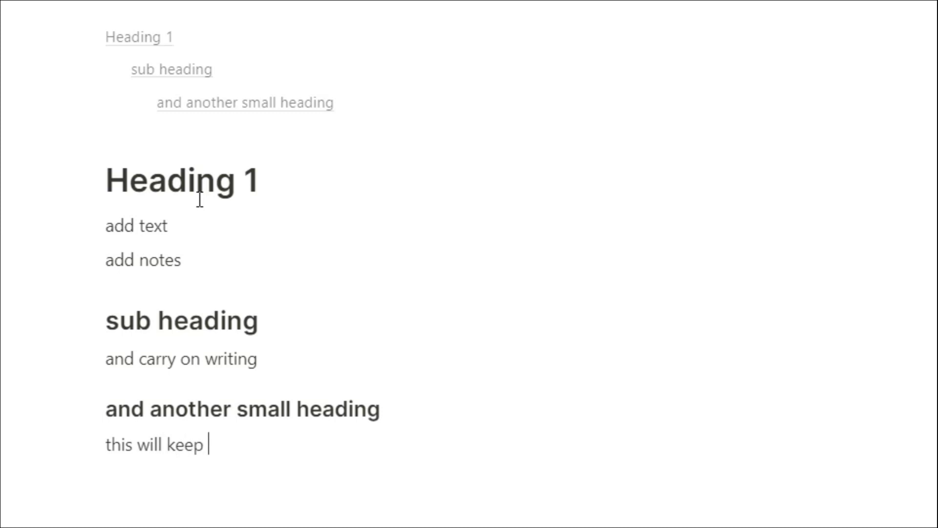
text(going all )
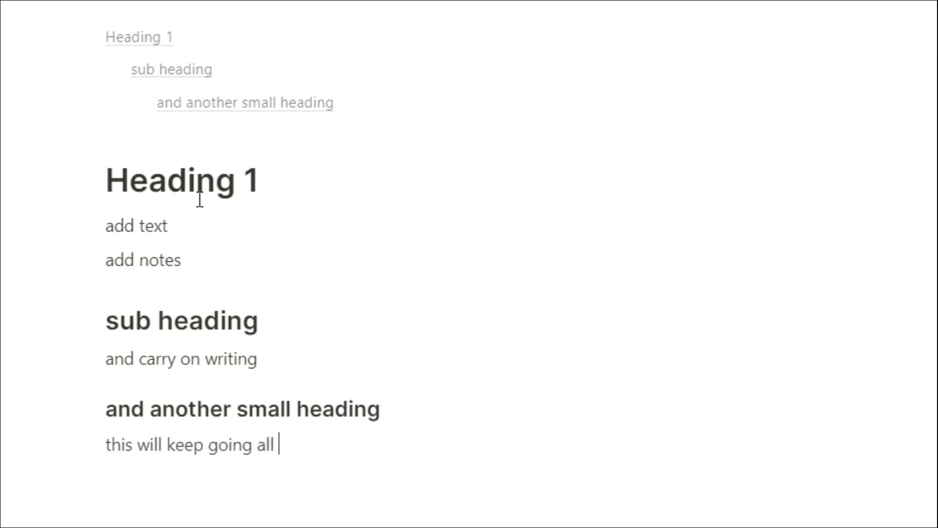
text(the way throu)
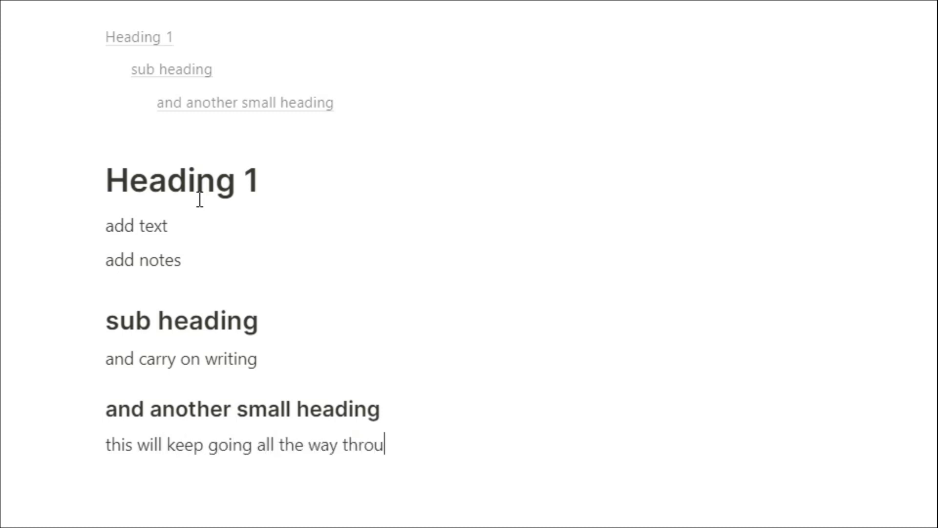
text(gh the documen)
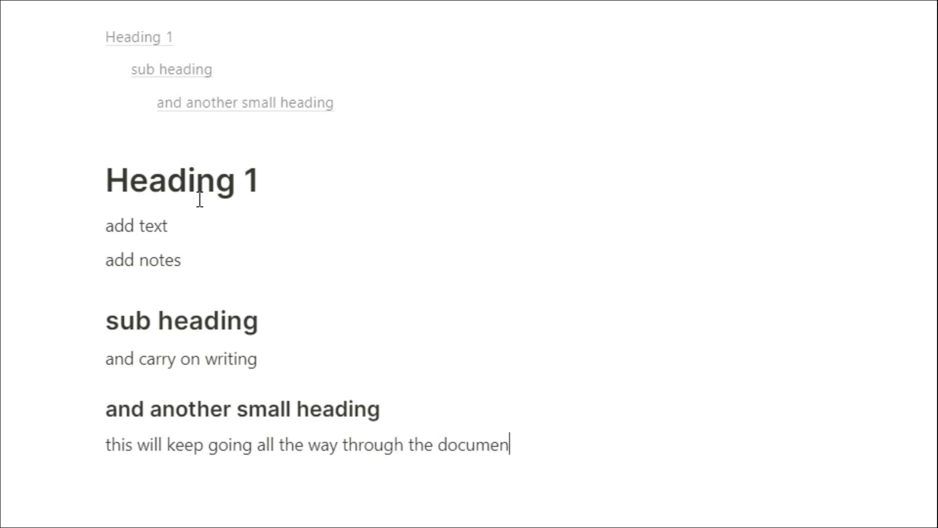
text(t)
key(Return)
text(no matter)
key(Return)
text(h)
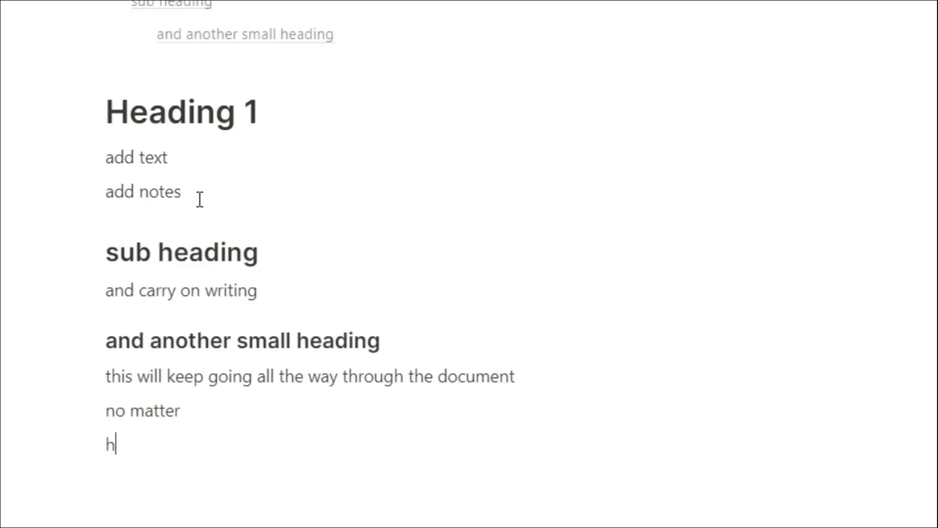
text(ow far)
key(Return)
text(you go down)
key(Return)
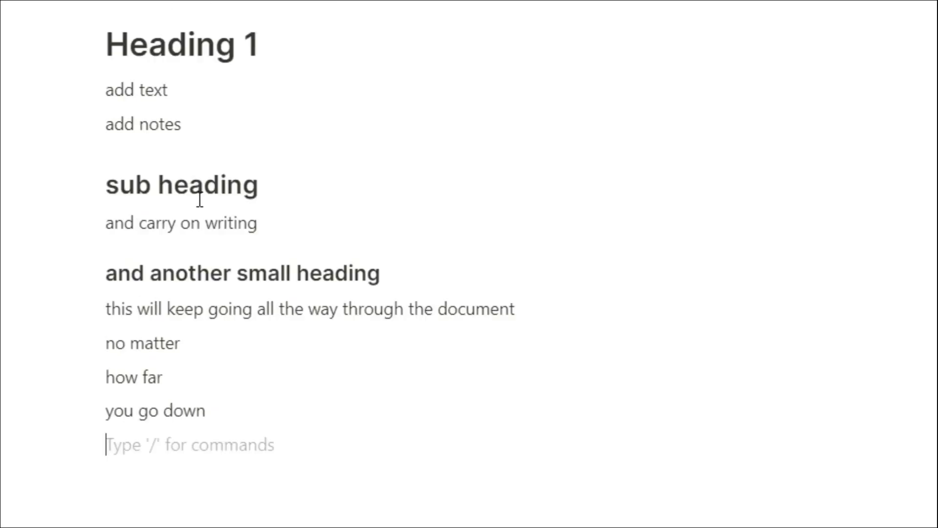
text(then)
key(Return)
Add heading 'add another heading' with bullets 'find some bullet points', 'and keep going', then 'backspace to go back to text'.
text(# a)
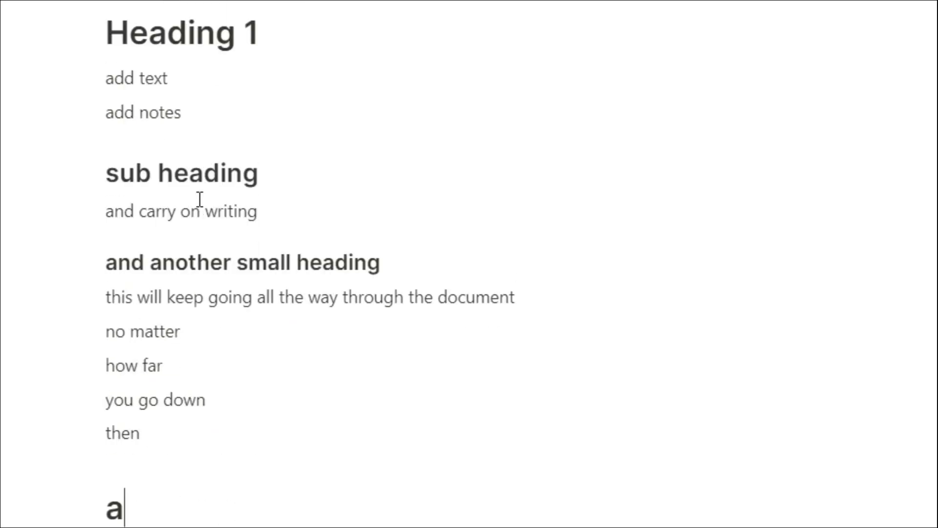
text(dd another hea)
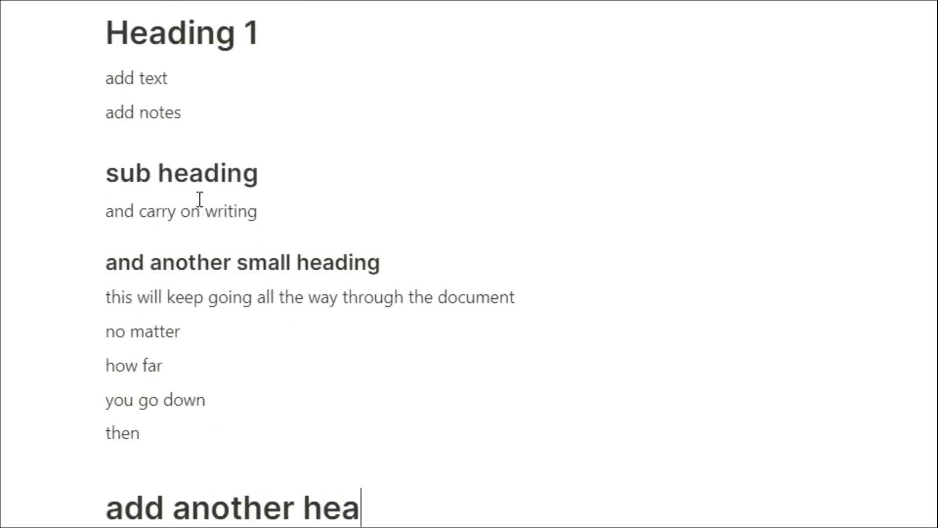
text(ding)
key(Return)
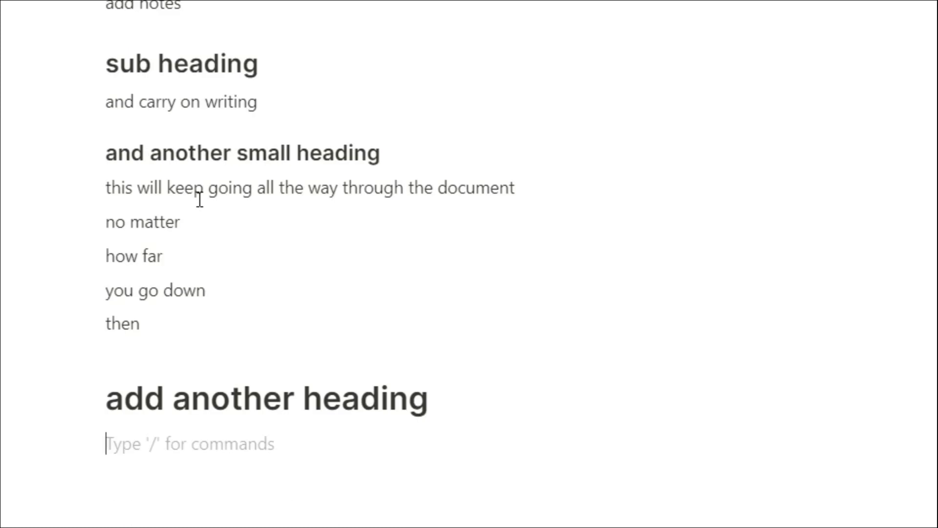
text(- find )
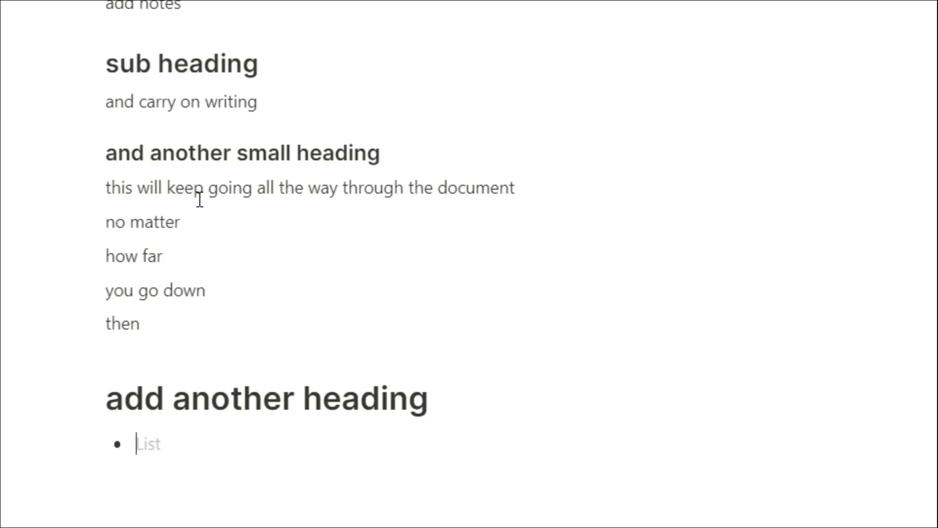
text(some bulet)
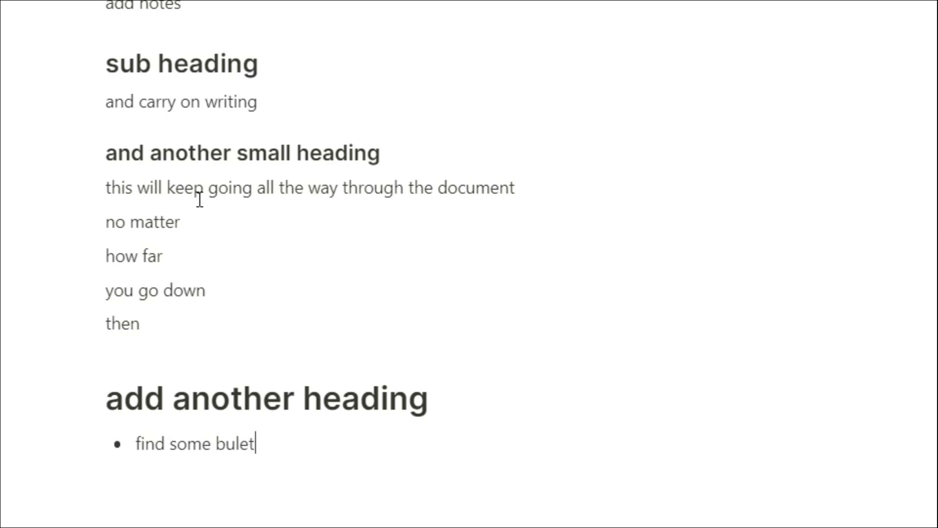
key(BackSpace)
key(BackSpace)
text(let points)
key(Return)
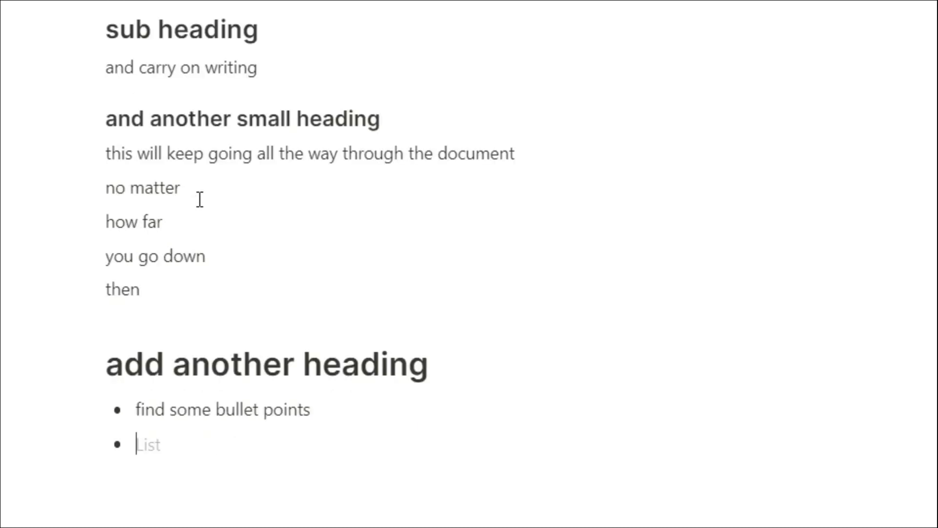
text(and )
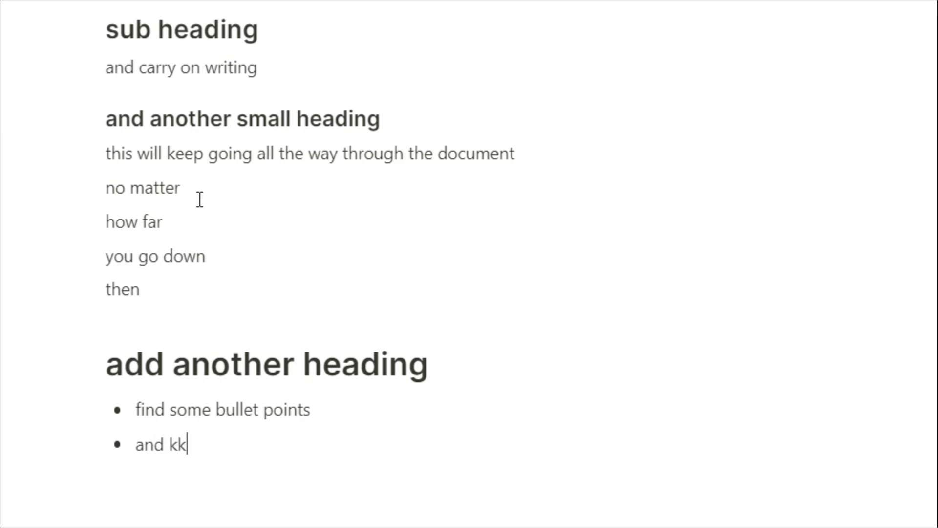
text(keep going)
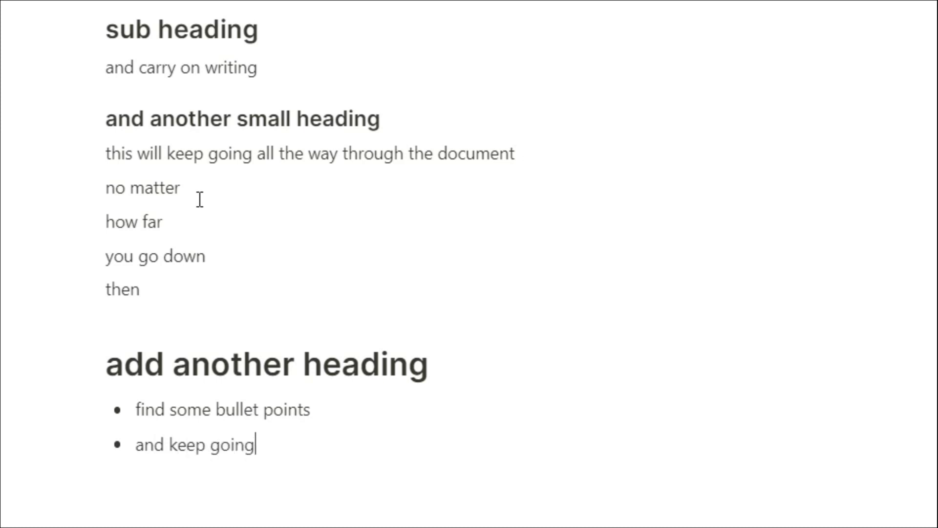
key(Return)
key(Return)
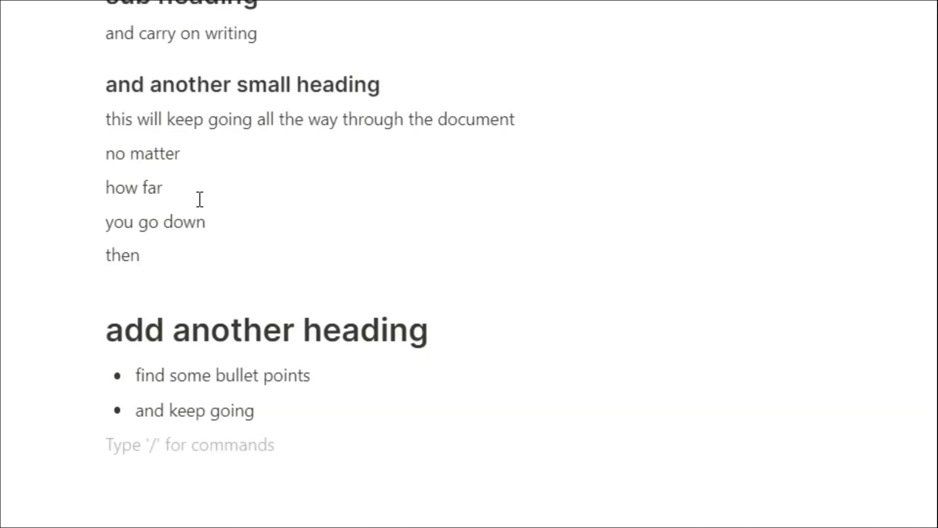
text(backspace )
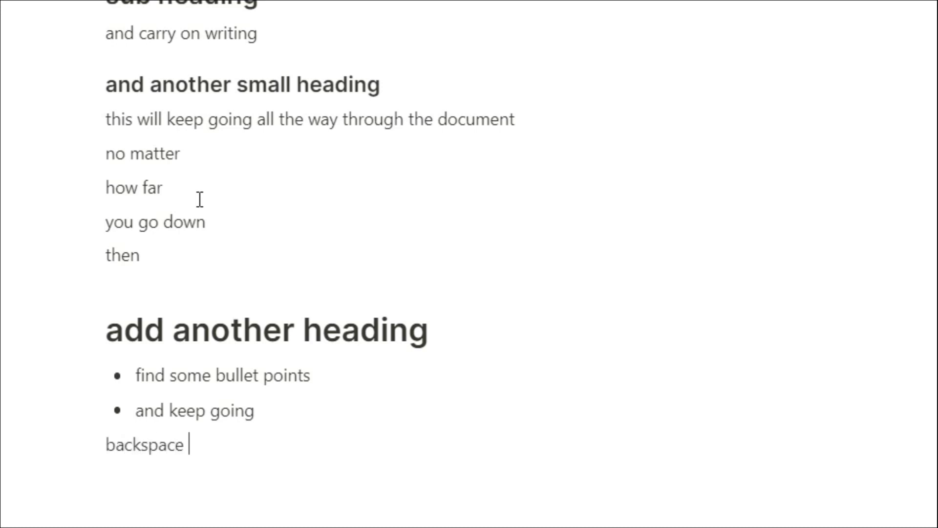
text(to go back to )
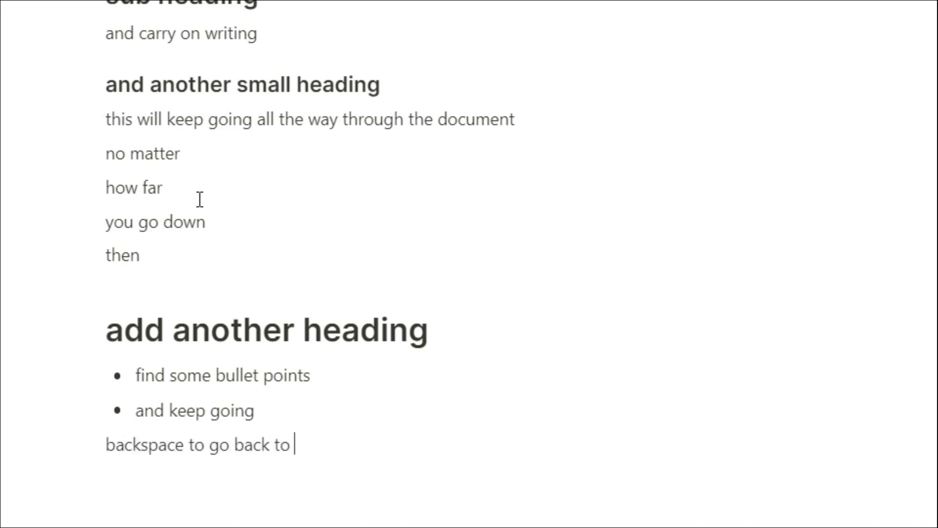
text(text)
key(Return)
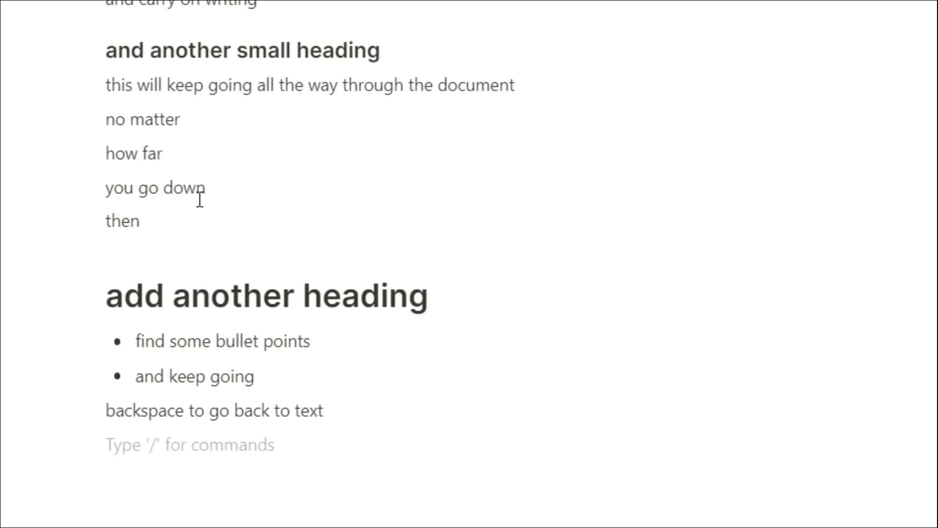
Add a numbered list with items 'maybe a numbered list' and 'and keep going'.
text(1. m)
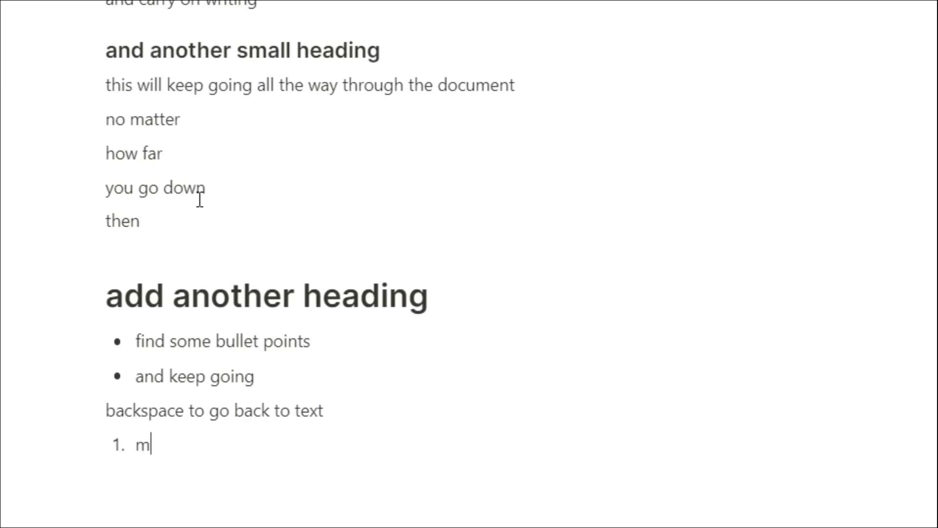
text(aybe a num)
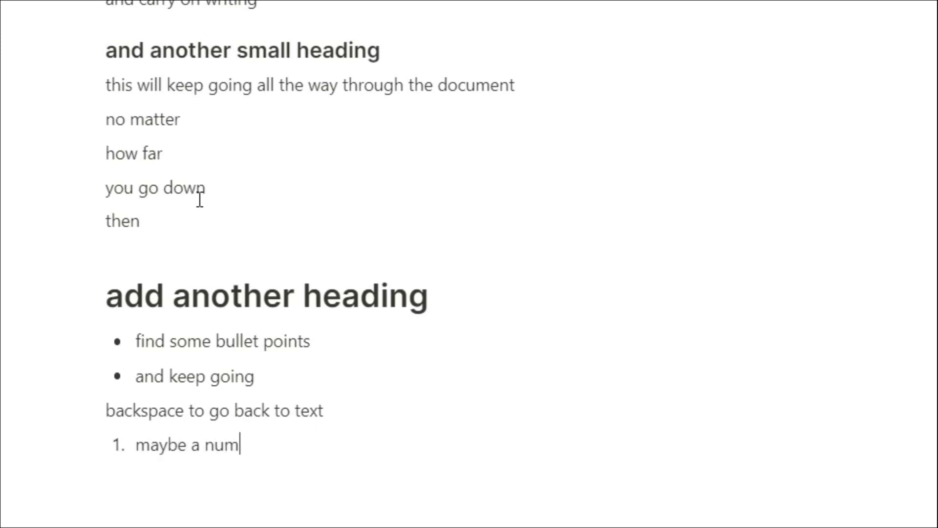
text(bered list)
key(Return)
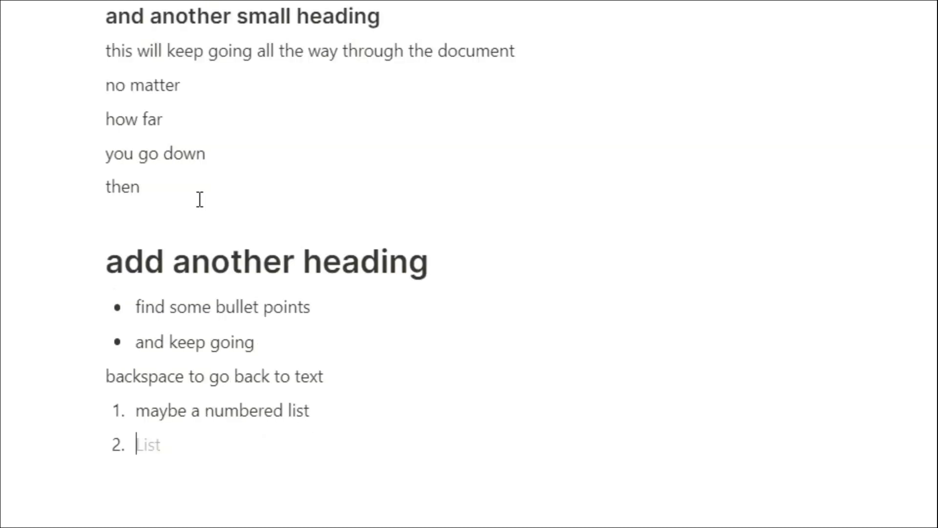
text(and keep going)
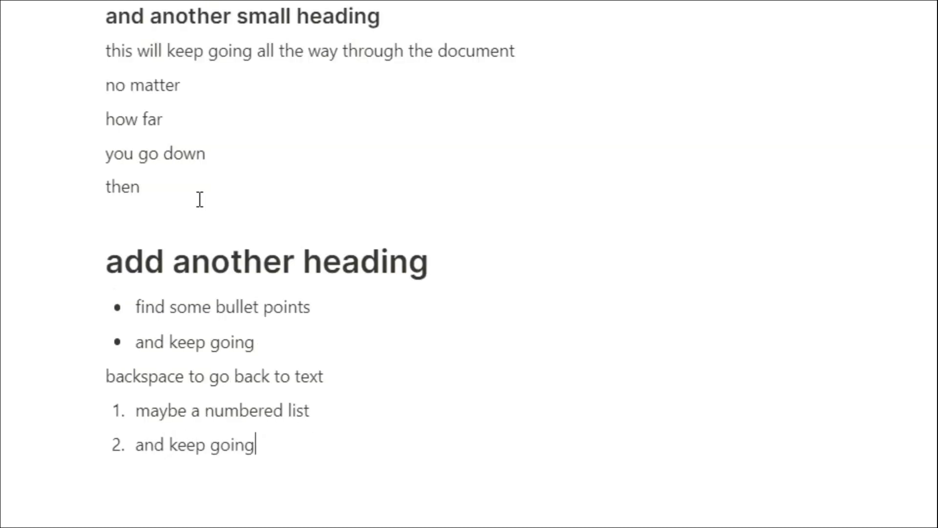
key(Return)
key(Return)
Add the line 'and again backspace' after the numbered list.
text(and again backspace)
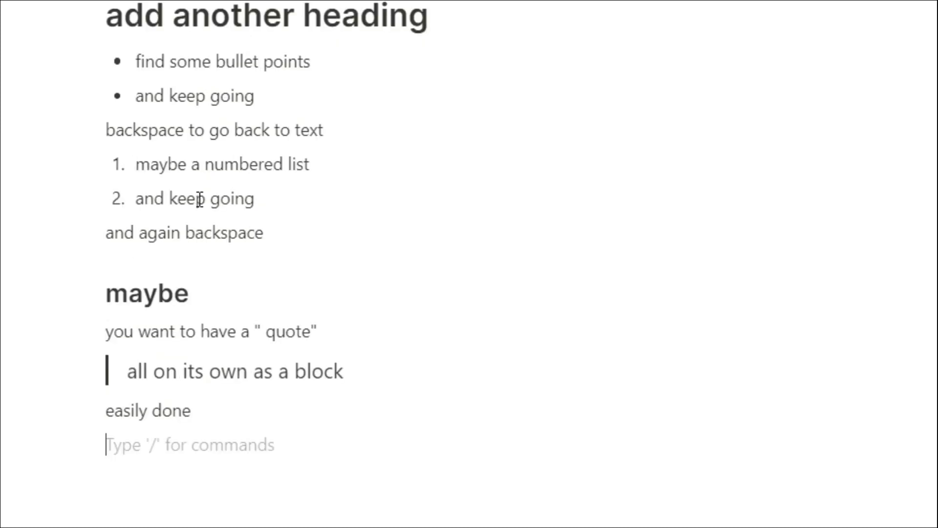
Create an expanded toggle 'a toggle can be a good way' holding 'to hid things' and 'not having to take your hands off the keys' lines.
text(>)
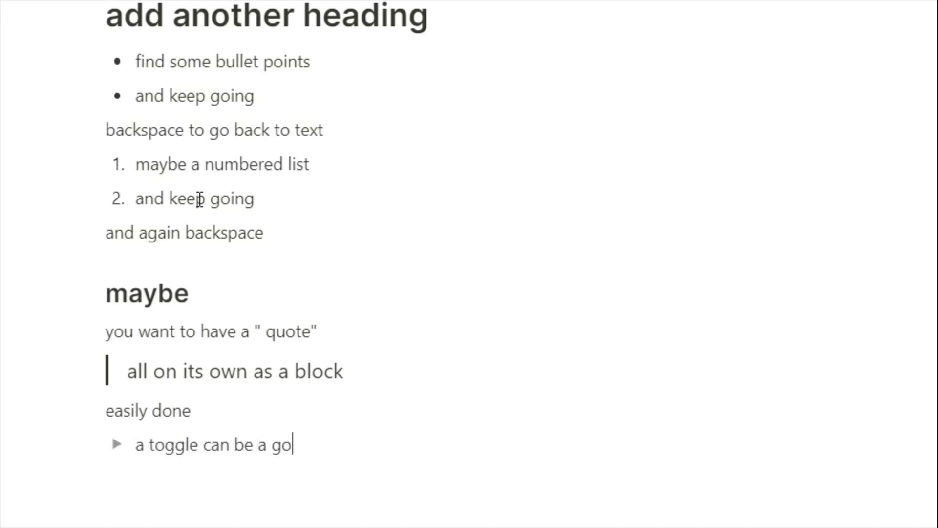
text(wa)
key(ctrl+Return)
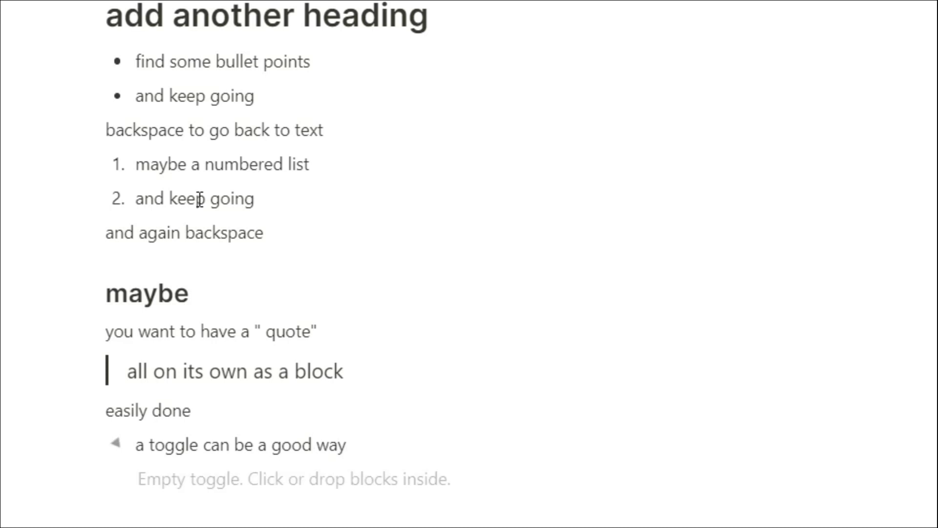
key(Return)
text(to hid)
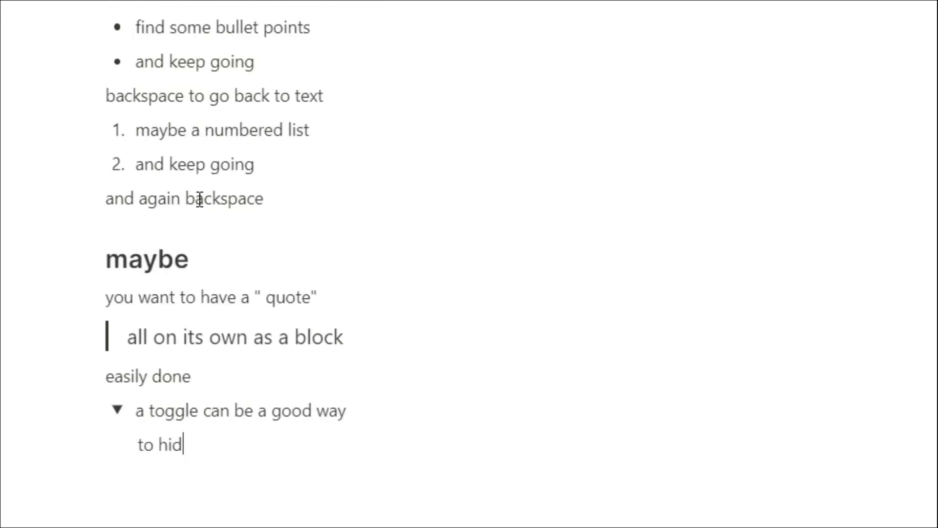
text( things)
key(Return)
text(and it )
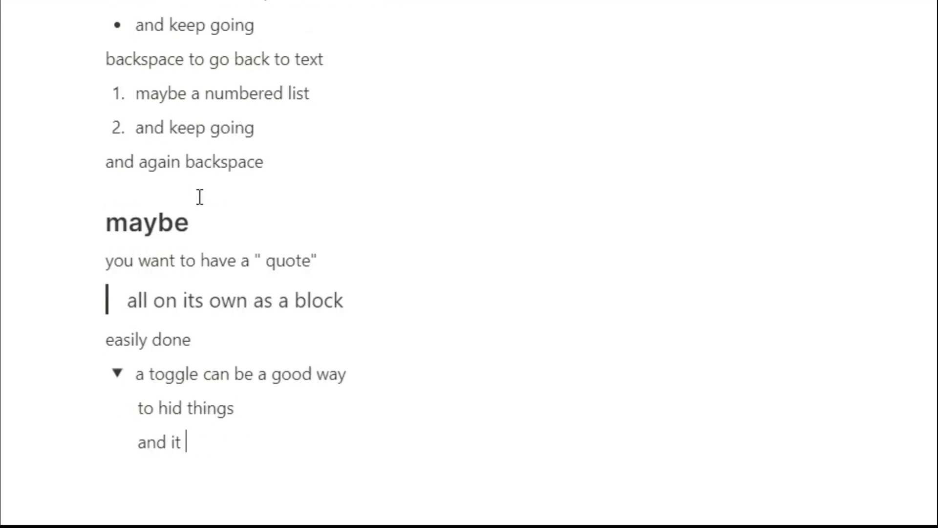
text(is always nice not having)
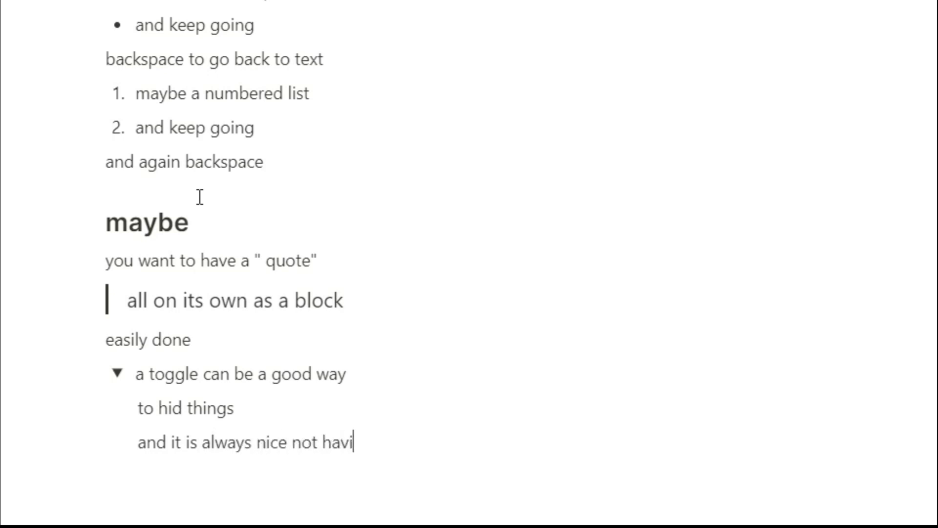
key(Return)
text(to take your hands of the keybaord)
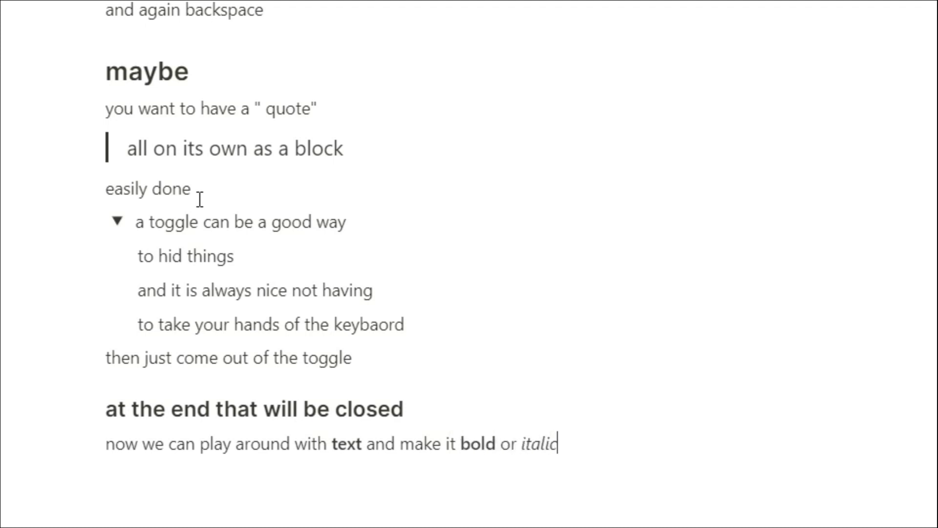
Add a sentence with bold and italic words, a line with 'maybe a strike through' struck out, and 'you think of a to do list'.
text(all without taking my han)
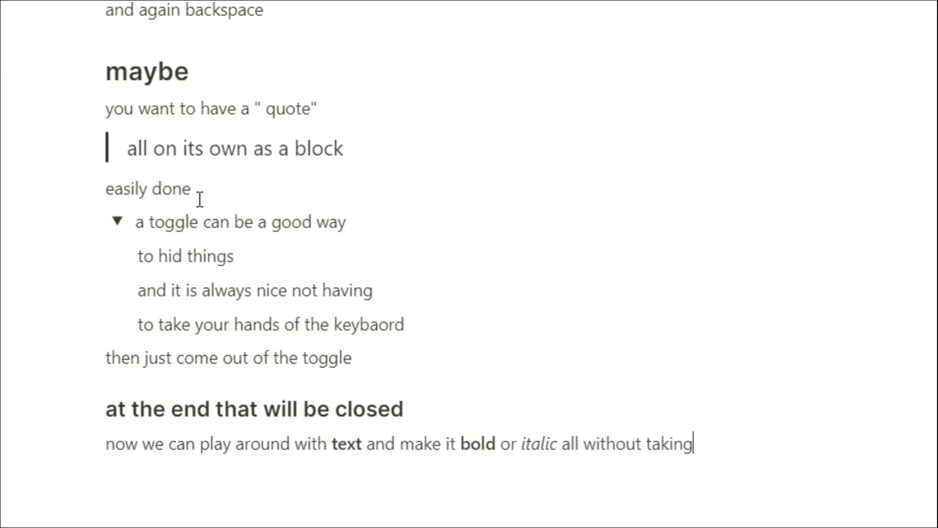
text(ds of the keybaord)
key(Return)
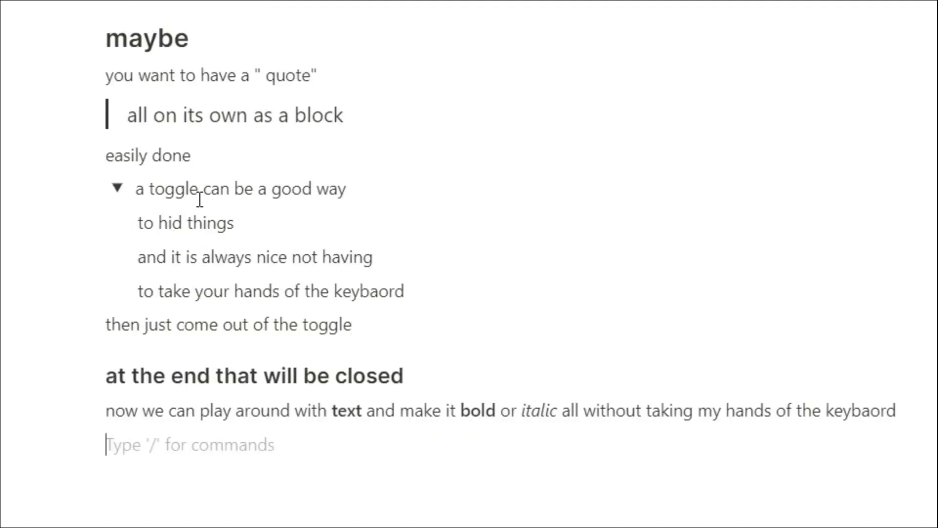
text(~ma)
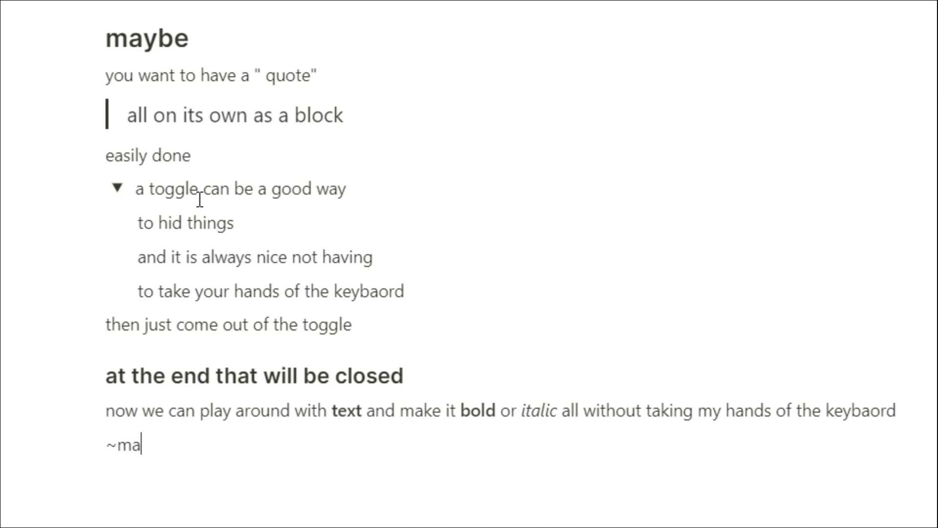
text(ybe a s)
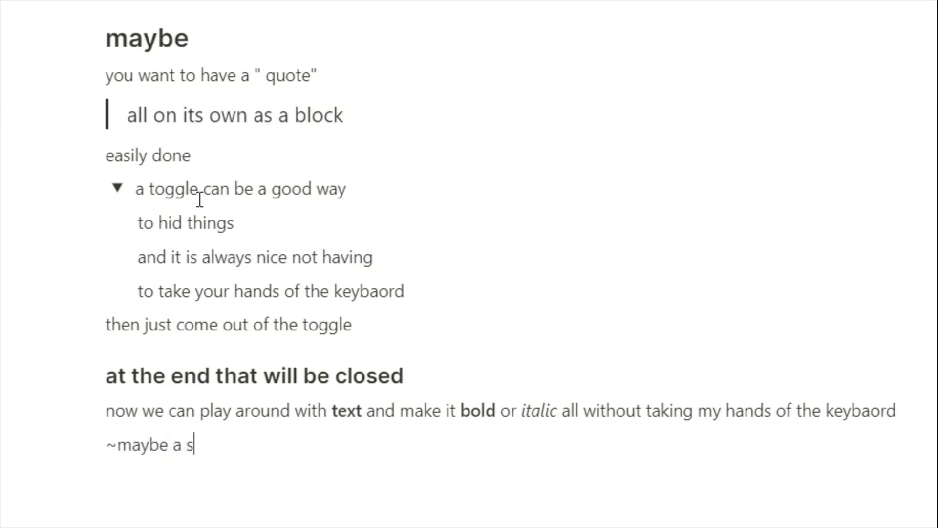
text(trick)
key(BackSpace)
key(BackSpace)
text(ke through is needed)
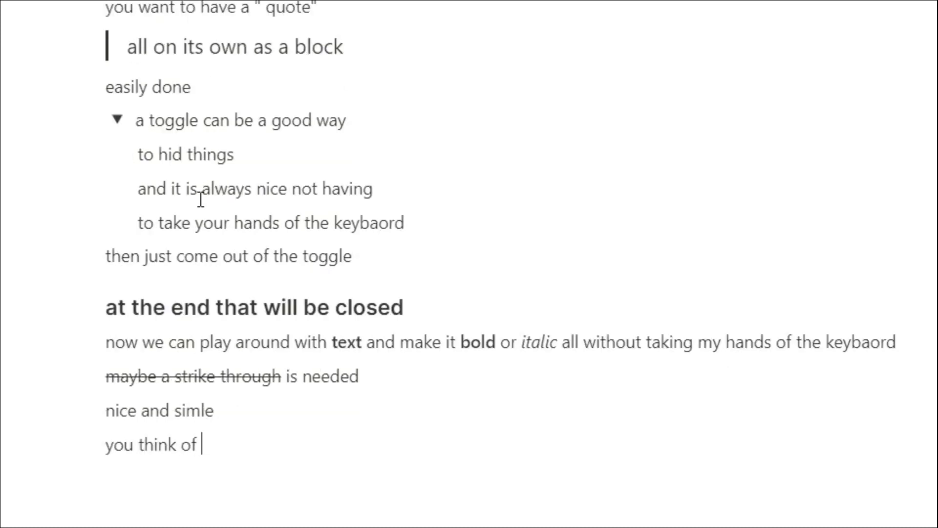
text(a to)
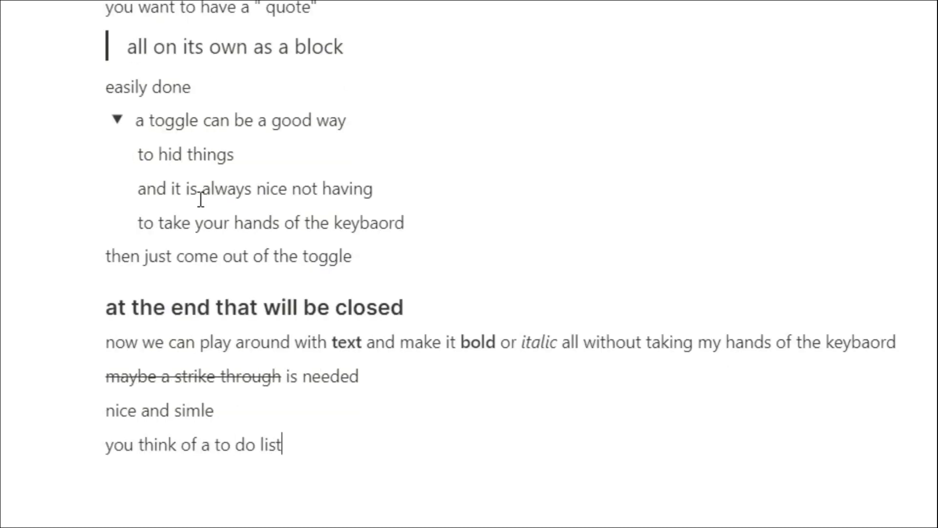
text( do list)
key(Return)
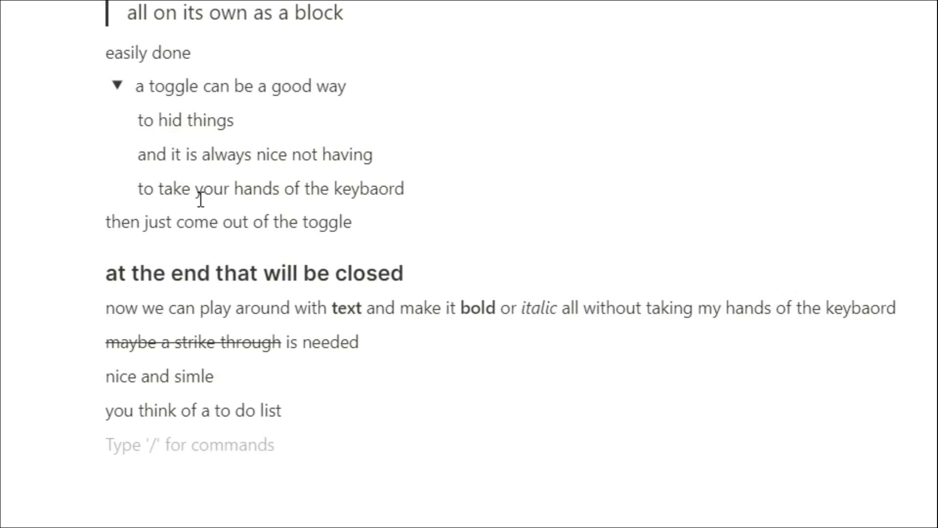
Add to-dos 'just add that in' and 'while you are going through the lecture', a typing line, and toggle 'I dont tend'.
text([])
text(just)
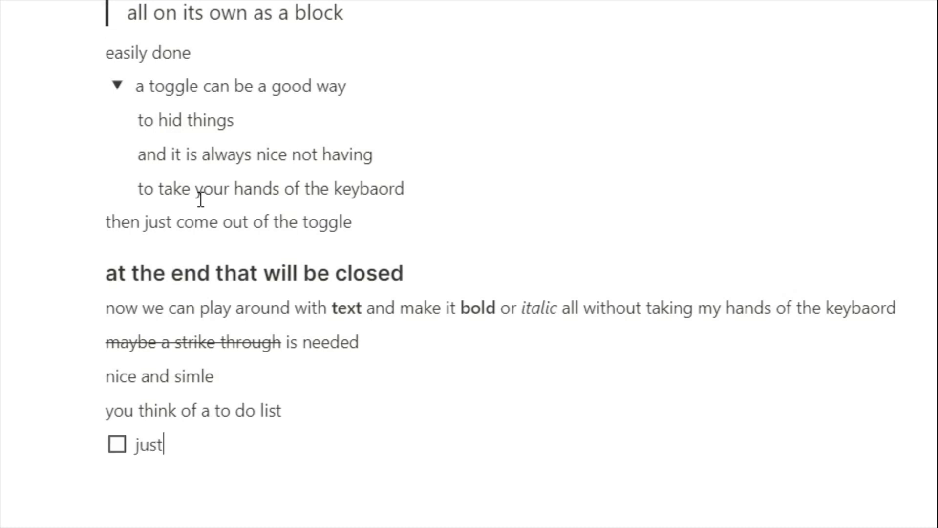
text( add that )
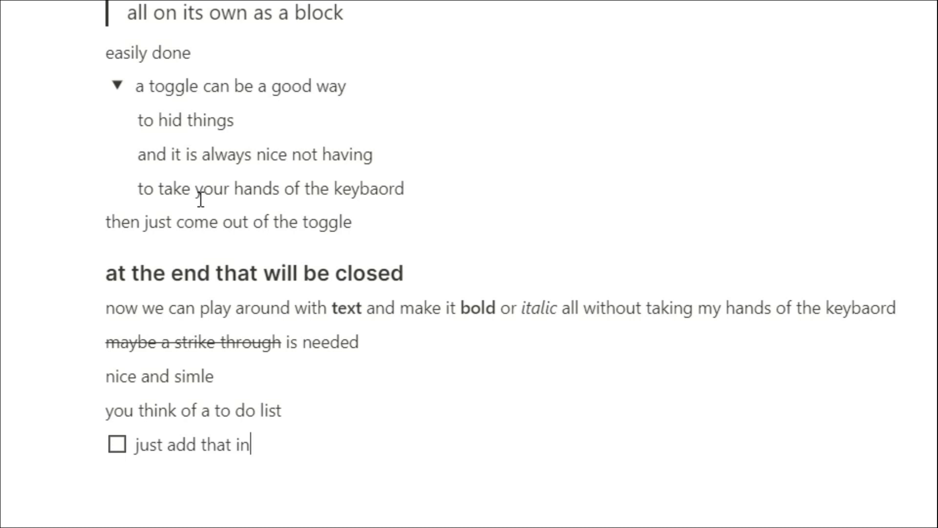
text(in)
key(Return)
text(while )
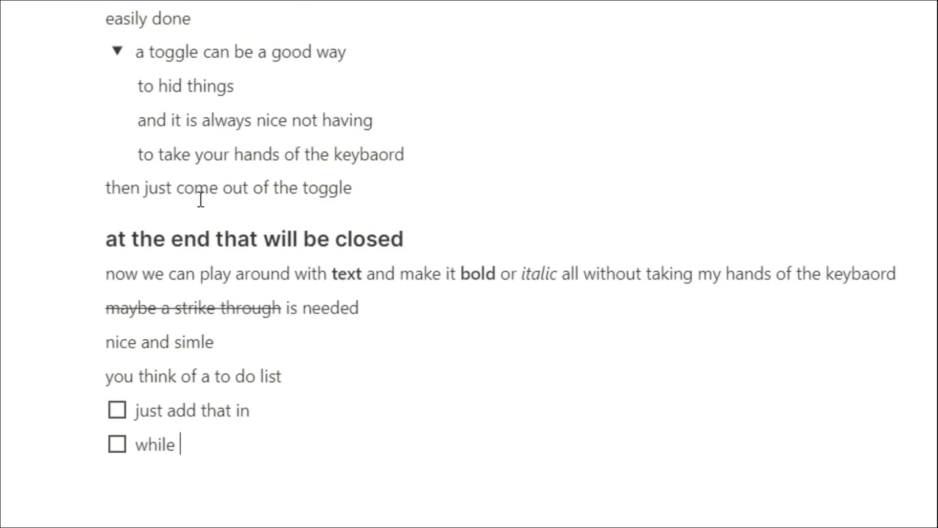
text(you are goin)
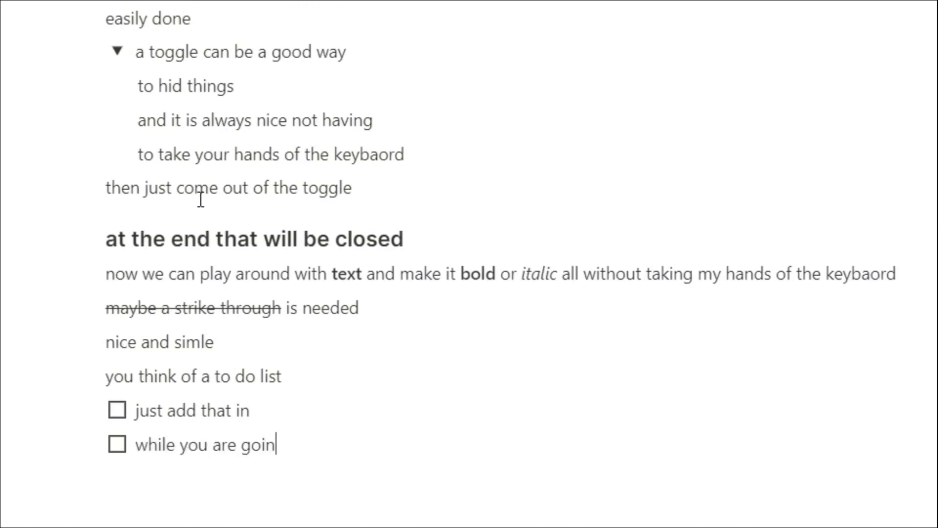
text(g through the le)
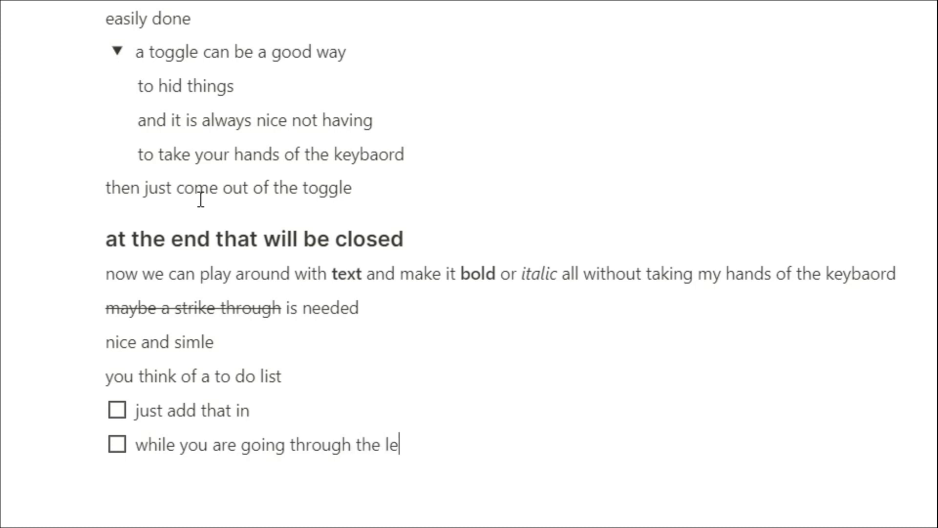
text(cture)
key(Return)
key(Return)
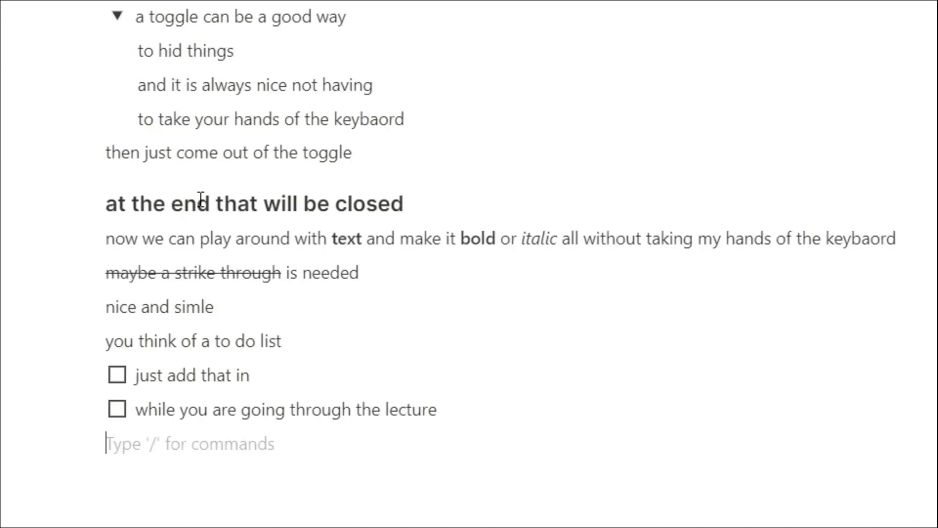
text(and you can always ke)
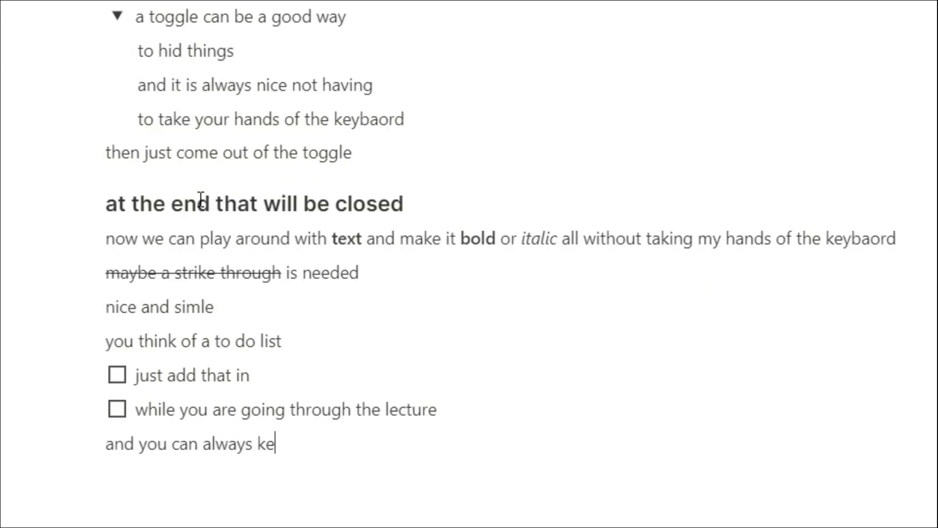
text(ep typing)
key(Return)
text(> )
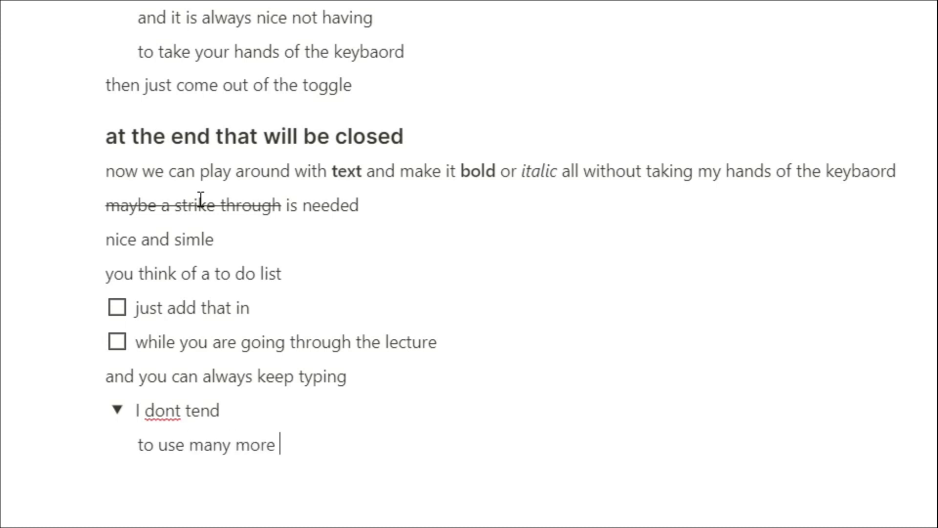
key(Return)
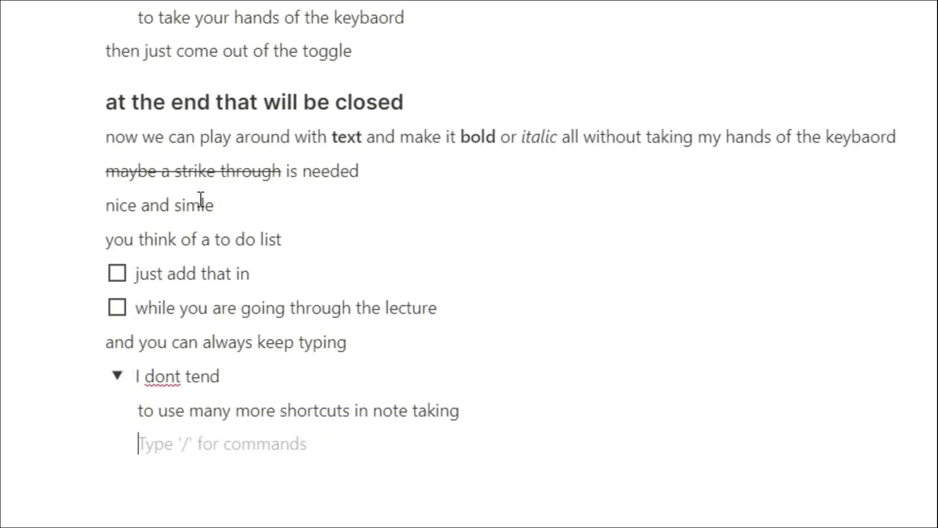
Under the 'I dont tend' toggle, add 'but' and an indented 'tabbing things over can be handy' line.
key(shift+Tab)
text(bu)
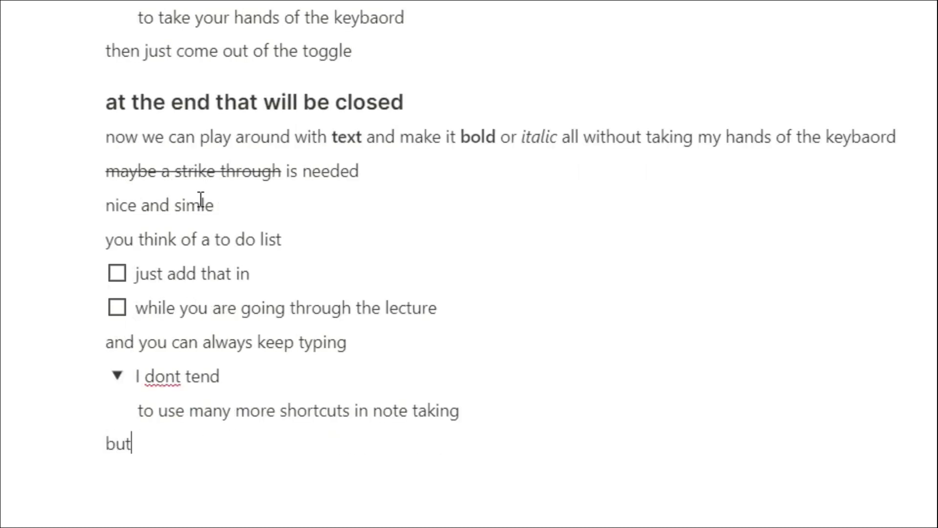
text(t)
key(Tab)
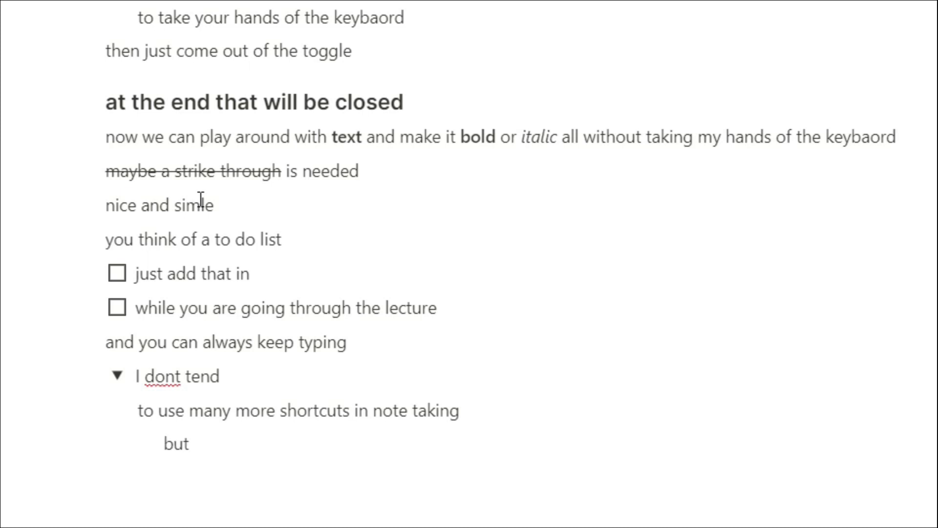
text(tabbing things )
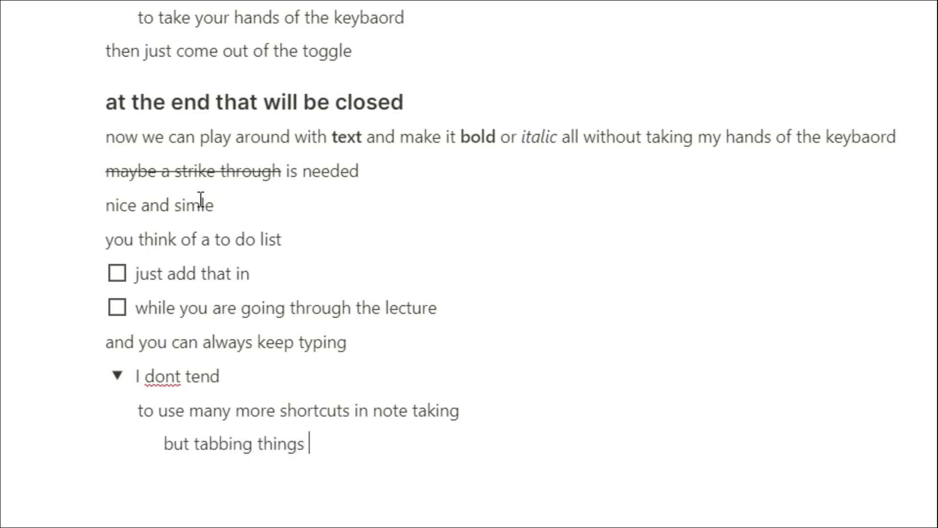
text(oer ca)
key(BackSpace)
key(BackSpace)
key(BackSpace)
key(BackSpace)
text(ver can be )
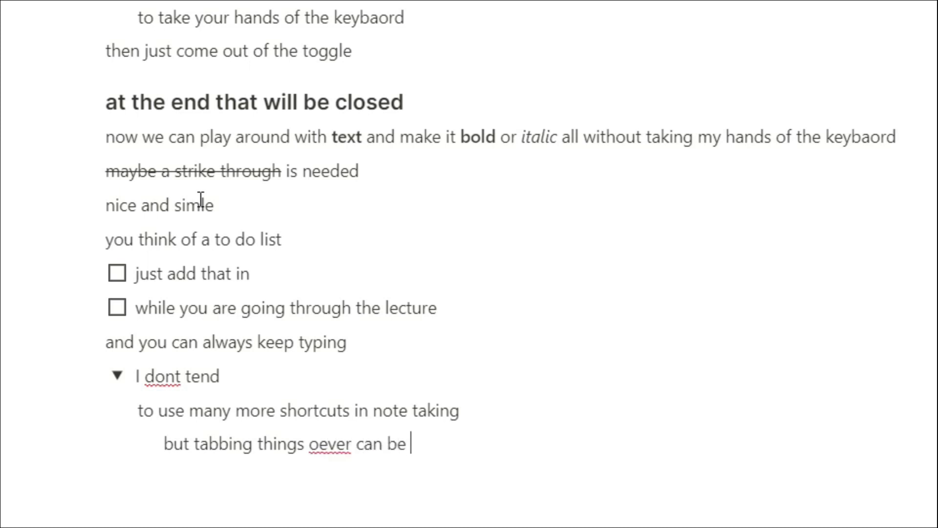
text(handy)
Back at the left margin, add 'and back spacing to get back' and 'oops lets shift tab that back', then a new line.
key(Return)
key(shift+Tab)
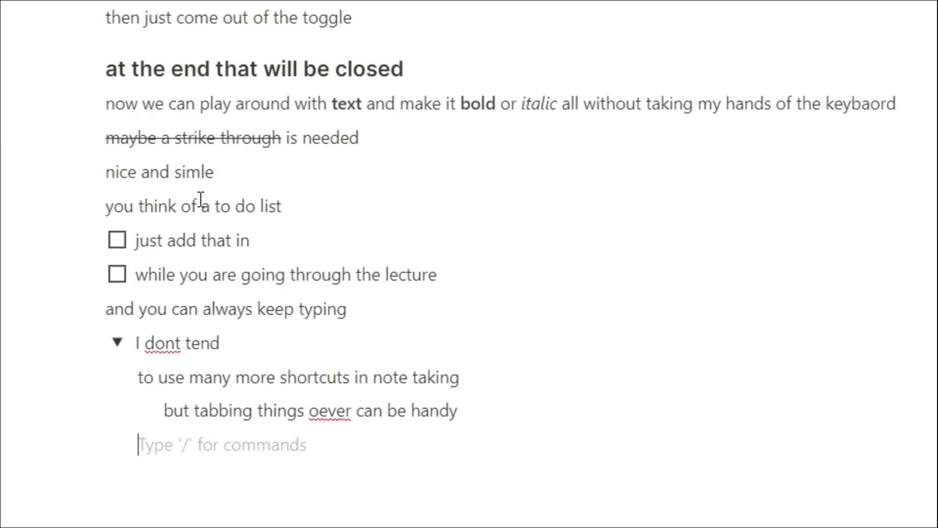
key(shift+Tab)
text(and back)
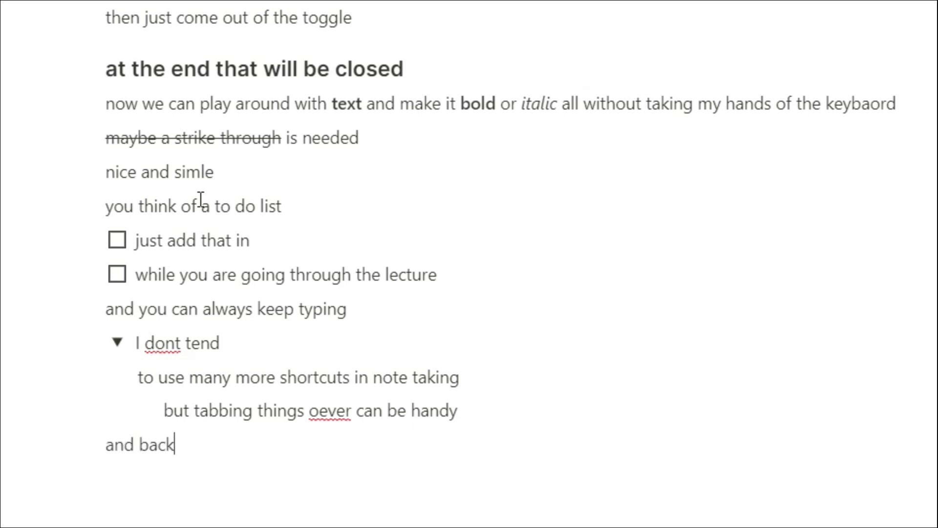
text( sapcing to get back)
key(Tab)
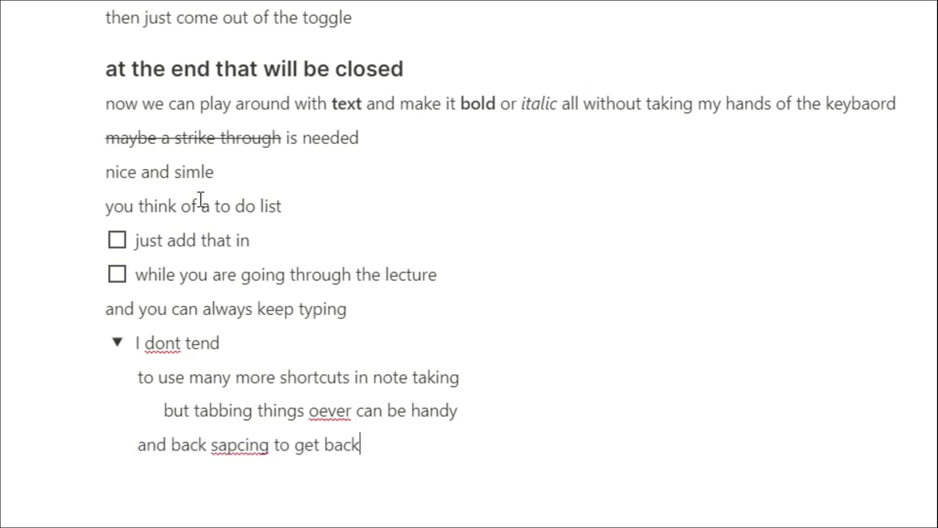
text(oops lets)
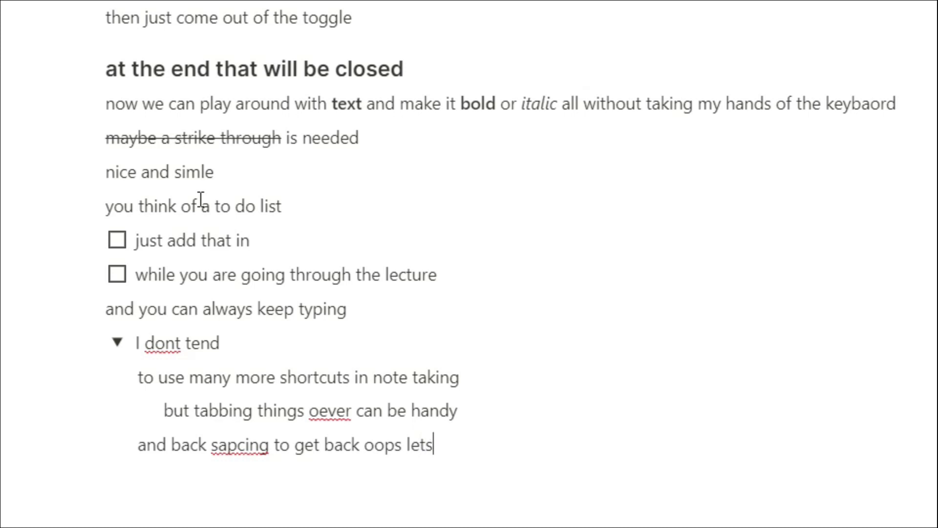
text( shift tab taht)
key(BackSpace)
key(BackSpace)
key(BackSpace)
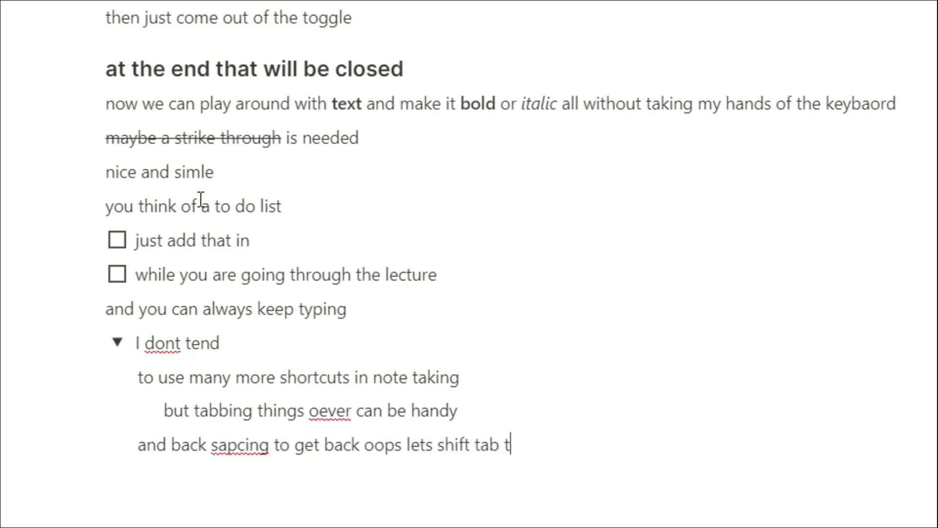
text(hat back)
key(shift+Tab)
key(Return)
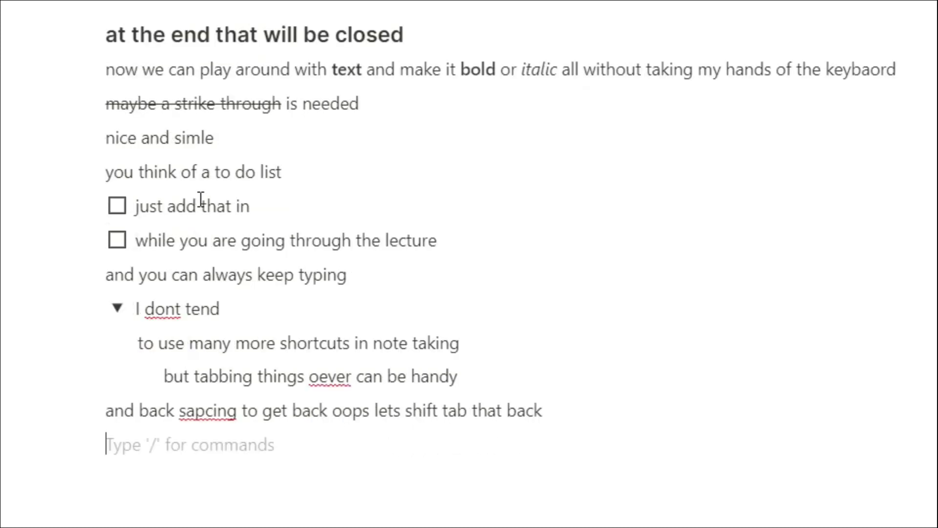
text(muc)
key(BackSpace)
key(BackSpace)
key(BackSpace)
Add headings 'much better' and 'lets finish the lecture and collect the notes'.
text(# much bette)
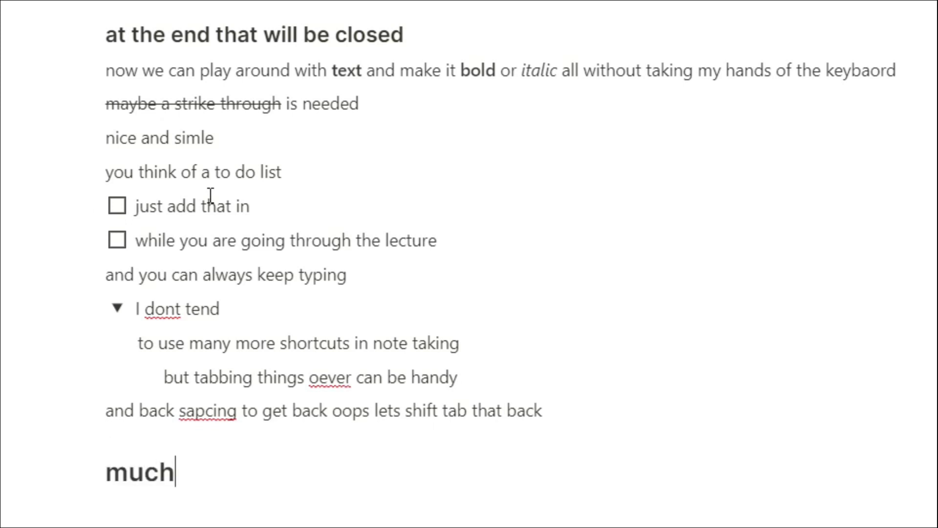
text(r)
key(Return)
text(# lets finish )
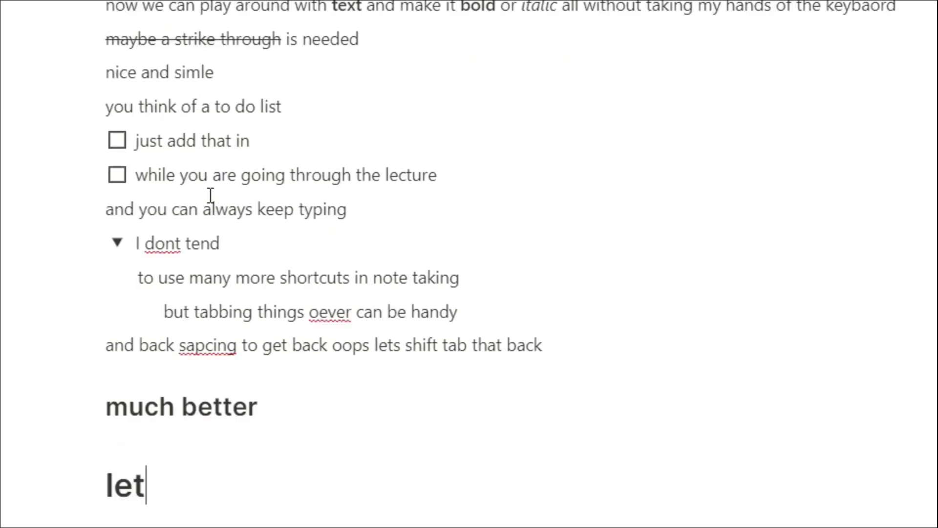
text(the lecture and collect the notes)
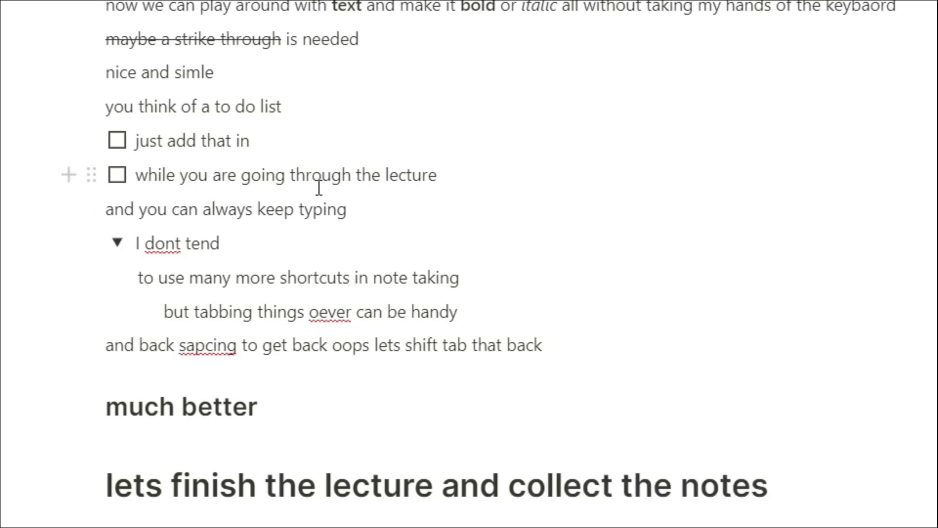
key(Return)
Collapse the 'I dont tend' toggle with Ctrl+Alt+T and add a note 'ctrl alt t to close the toggles'.
text(ct)
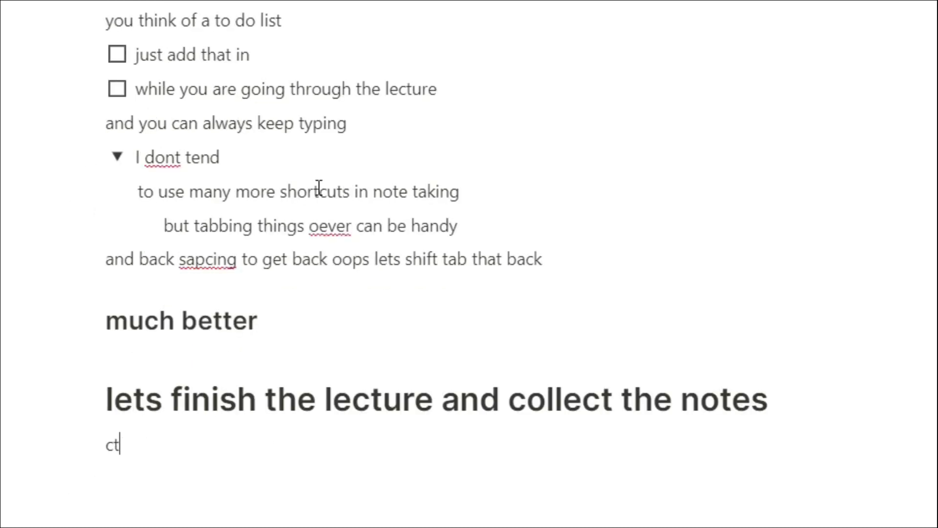
text(rl alt t)
key(ctrl+alt+t)
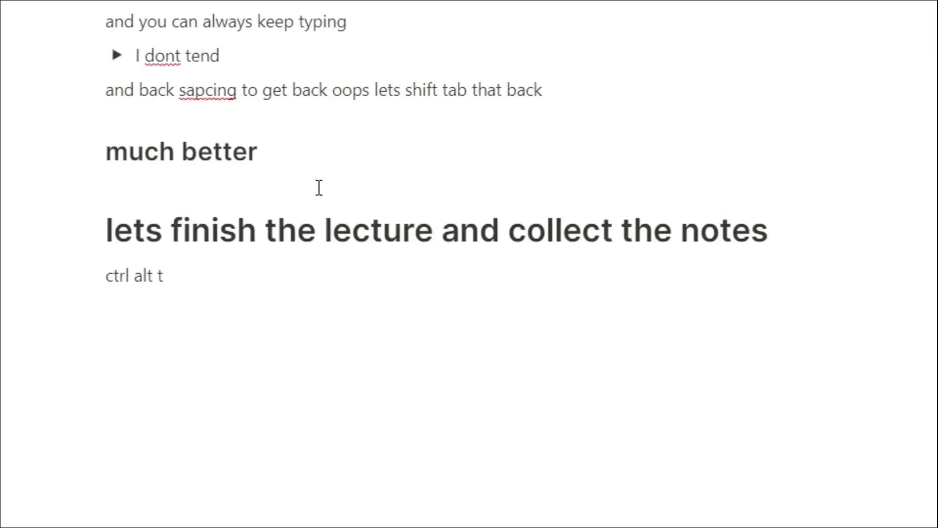
text(t t to close the toggles)
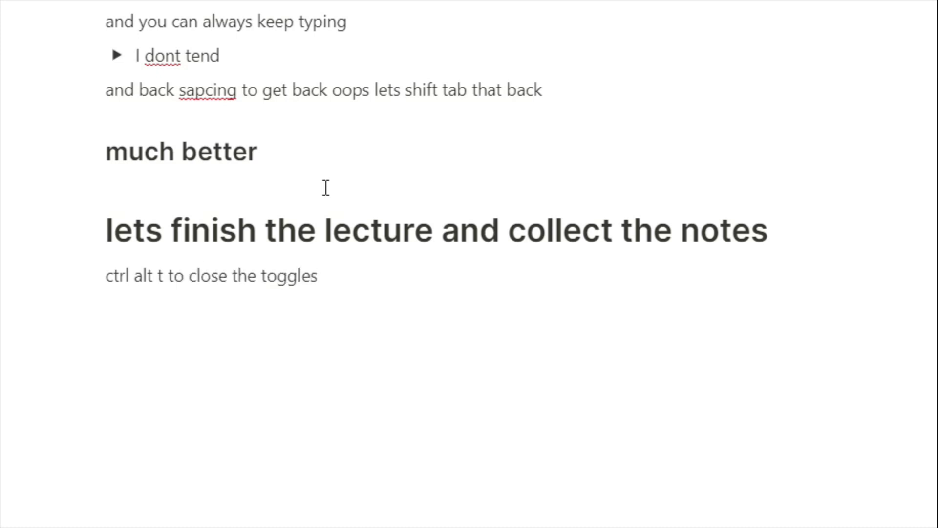
scroll(325, 187, up, 15)
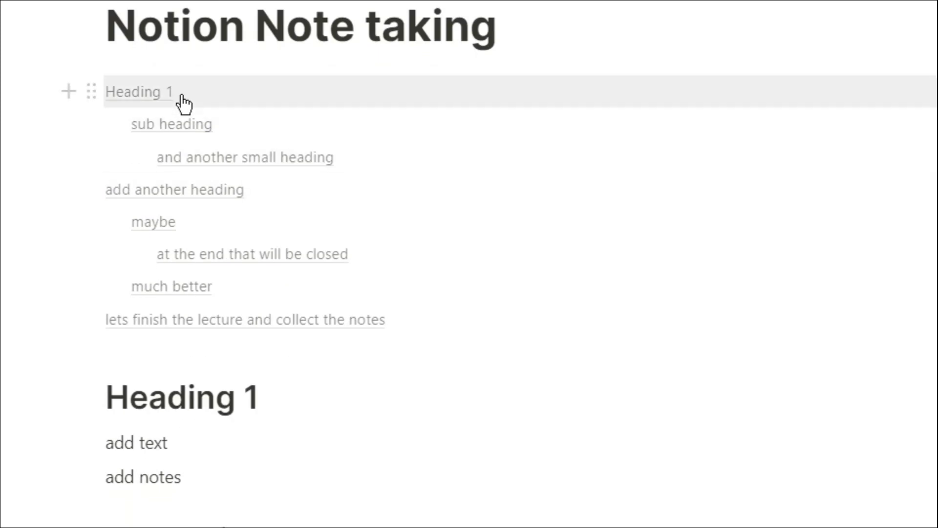
Insert an up-arrow emoji at the end of Heading 1.
click(203, 268)
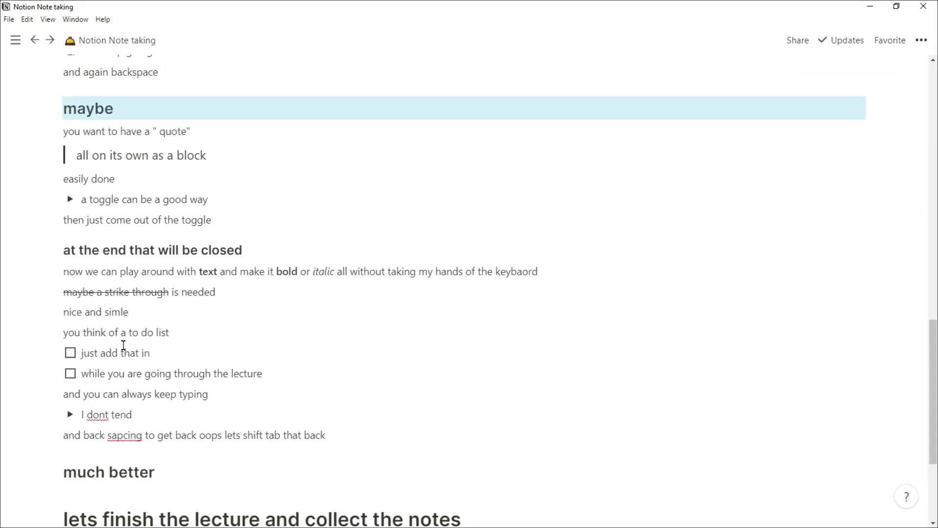
scroll(197, 287, up, 15)
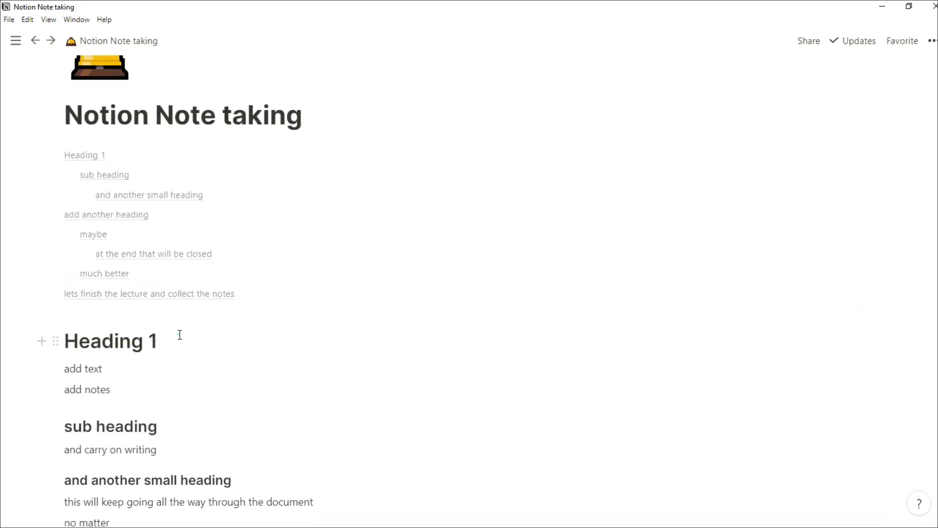
click(178, 334)
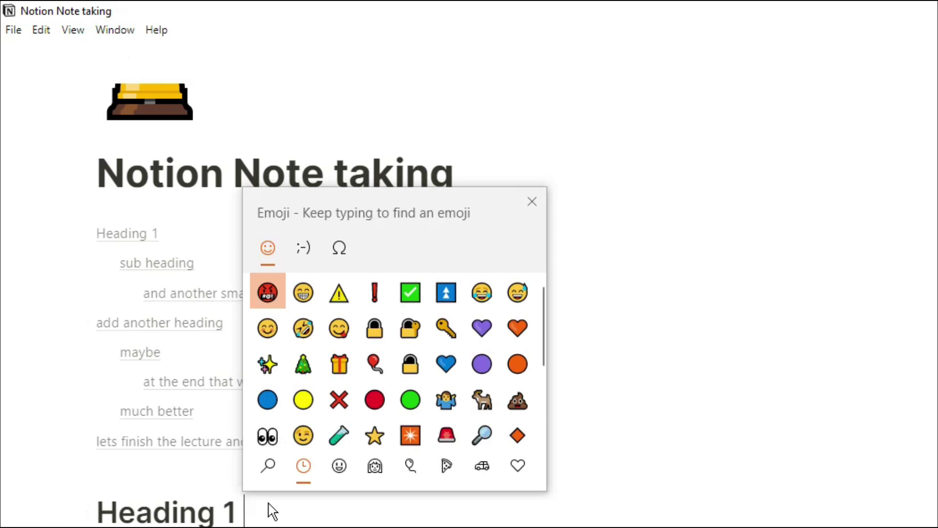
click(454, 294)
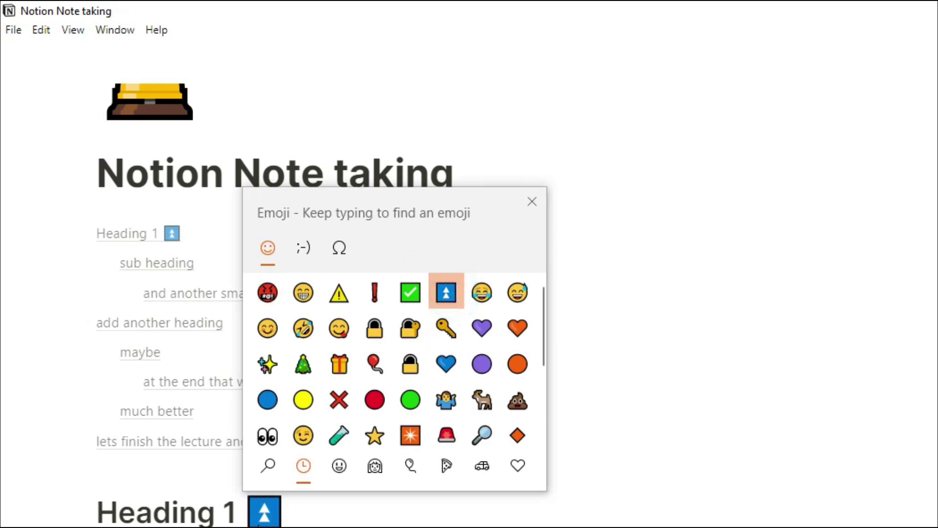
Link the up-arrow emoji to the table of contents block and check that it jumps there.
click(81, 233)
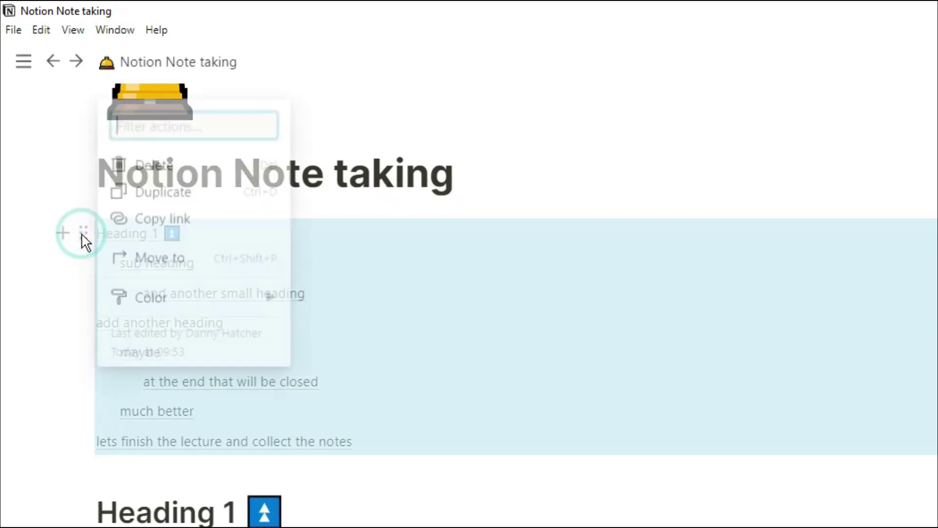
click(141, 223)
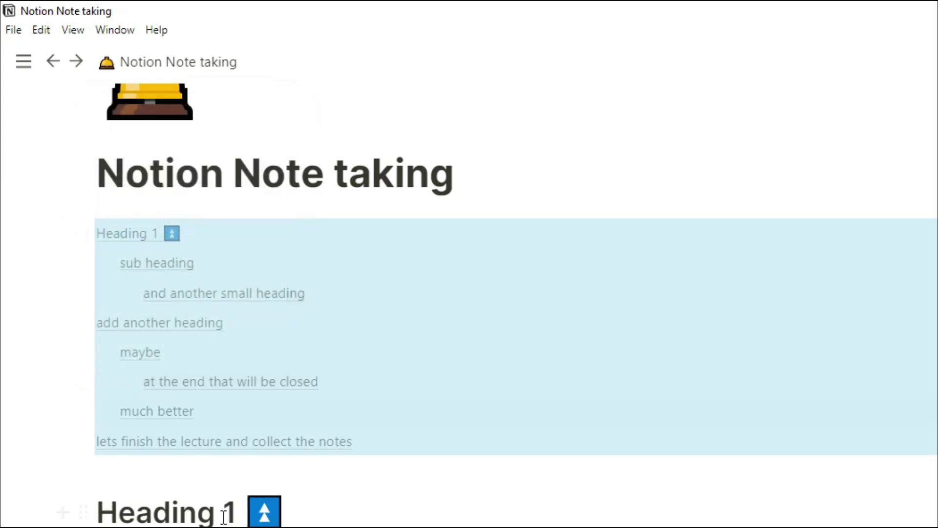
drag(238, 517, 288, 513)
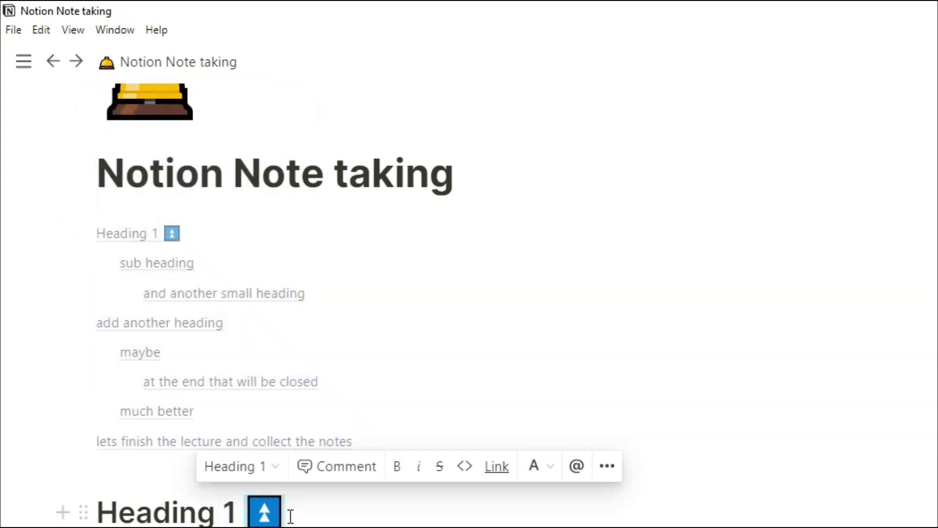
click(211, 434)
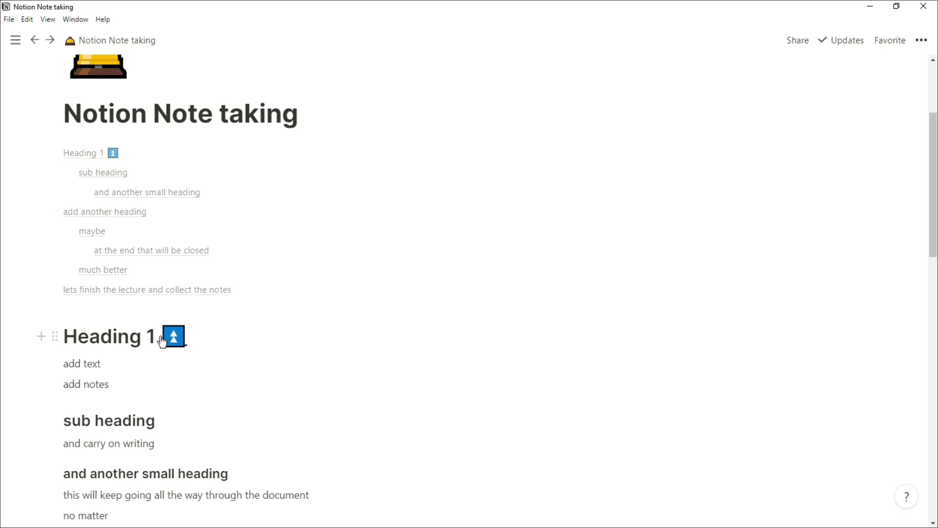
click(169, 341)
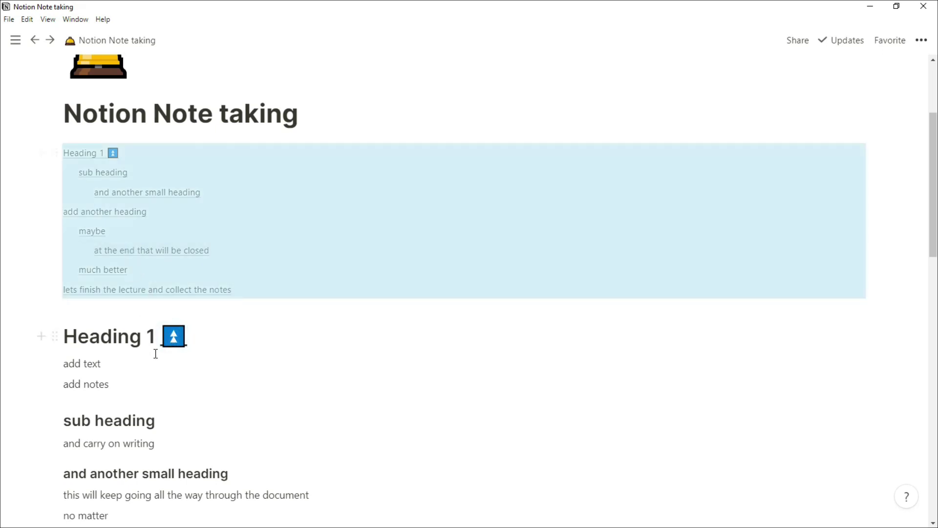
drag(159, 347, 197, 346)
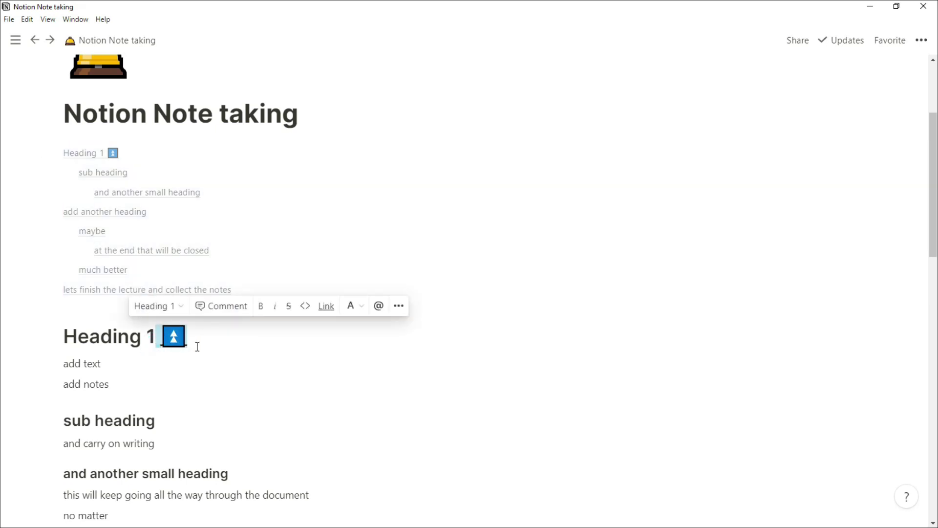
Copy the linked up-arrow emoji onto 'sub heading', 'and another small heading' and 'add another heading'.
key(ctrl+c)
click(180, 423)
key(ctrl+v)
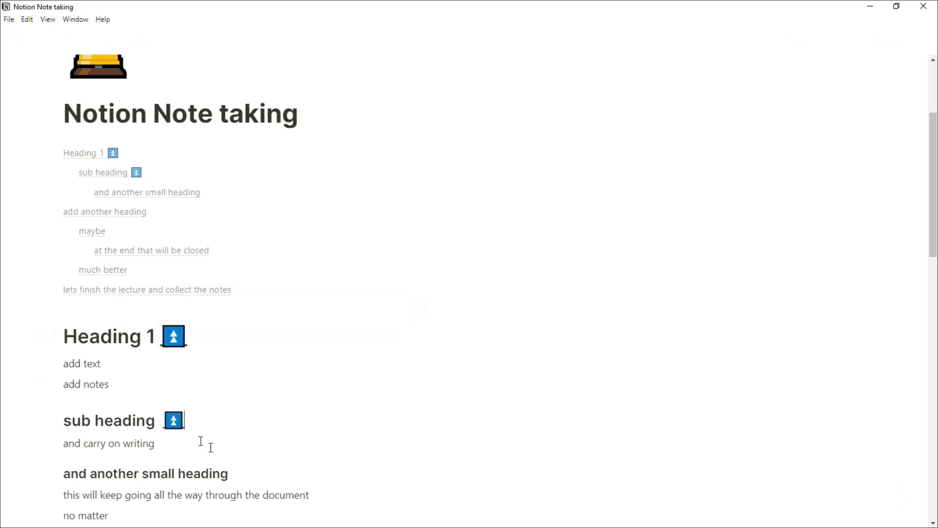
click(249, 476)
key(ctrl+v)
scroll(249, 482, down, 5)
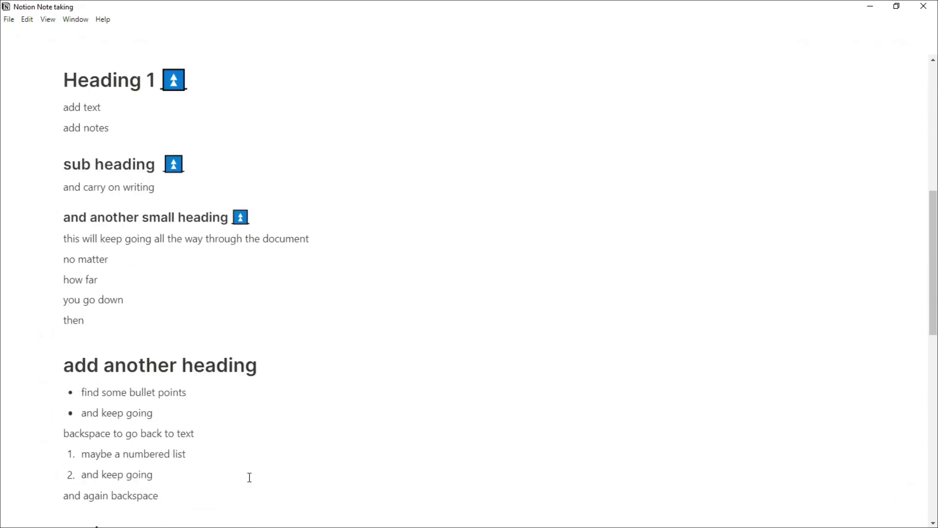
click(286, 363)
key(ctrl+v)
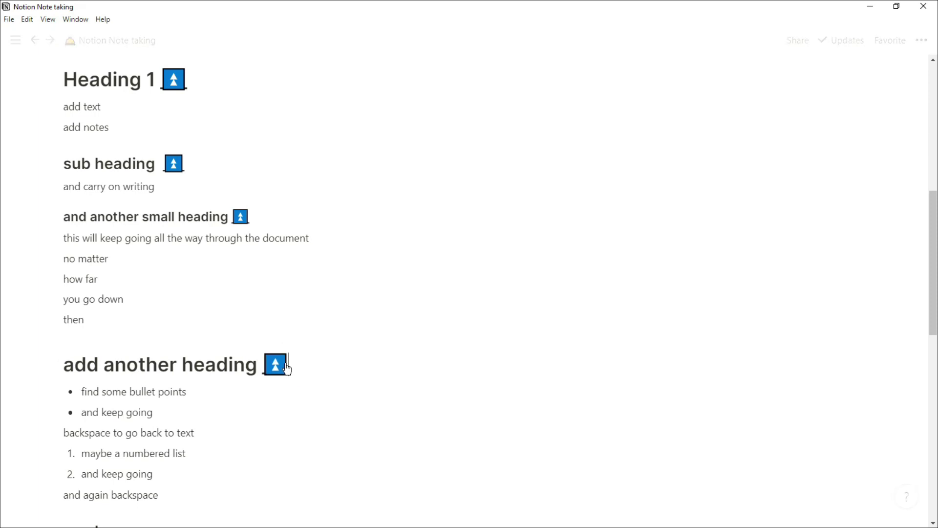
Append the emoji link to 'at the end that will be closed', 'maybe', 'much better' and the last heading.
scroll(285, 366, down, 6)
click(257, 364)
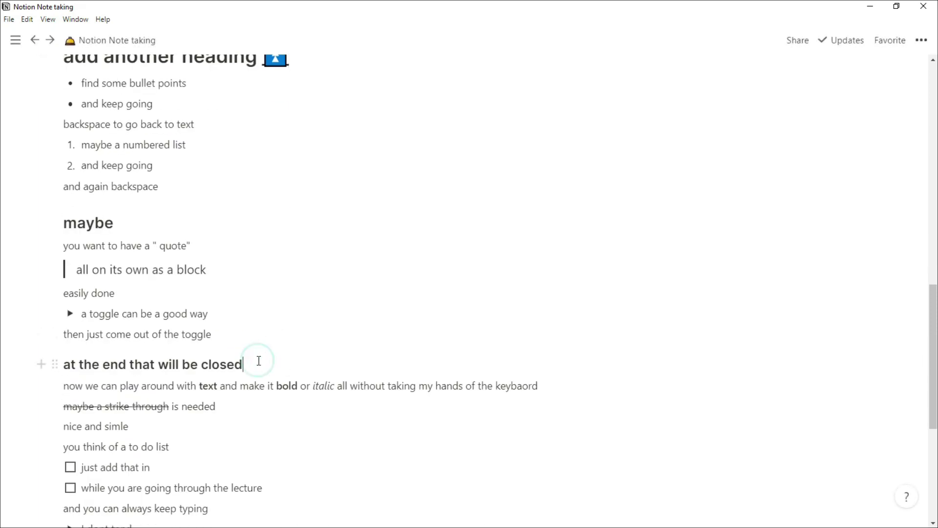
key(ctrl+v)
click(154, 222)
key(ctrl+v)
scroll(231, 297, down, 5)
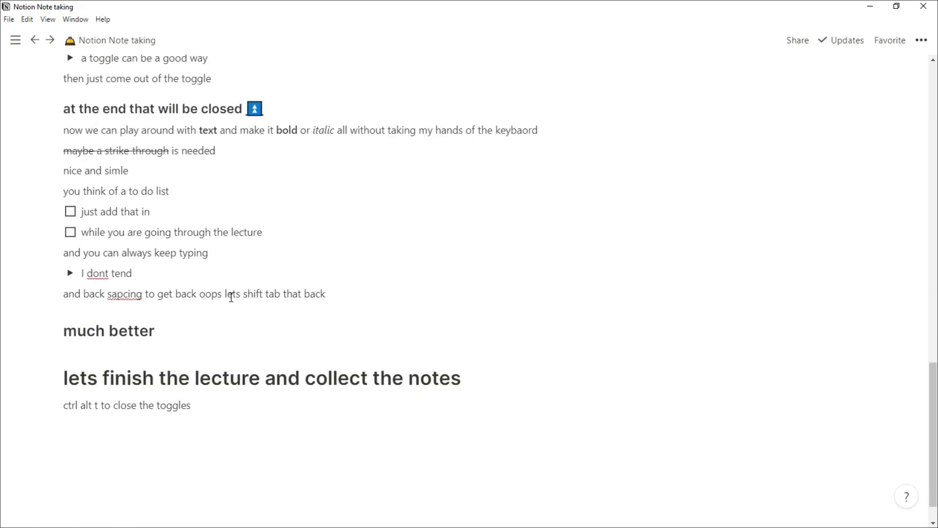
click(198, 323)
key(ctrl+v)
click(471, 373)
key(ctrl+v)
click(481, 380)
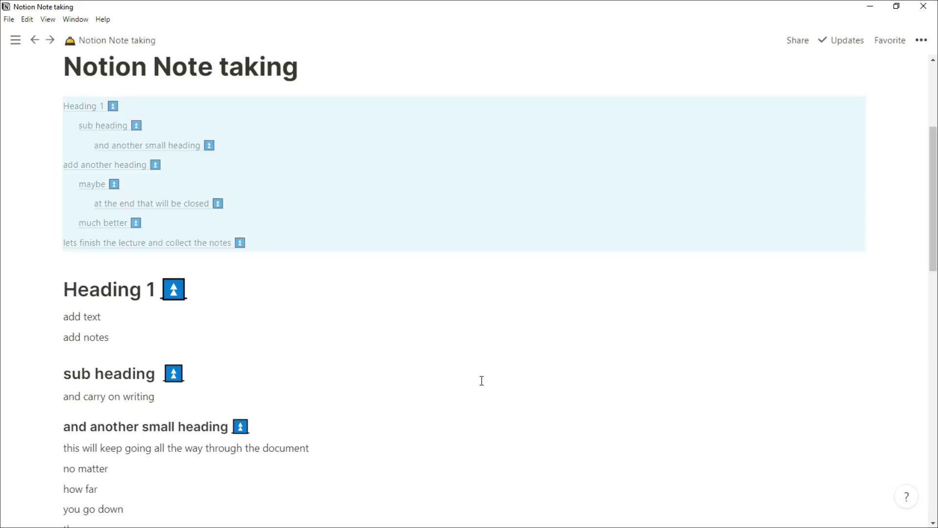
click(243, 303)
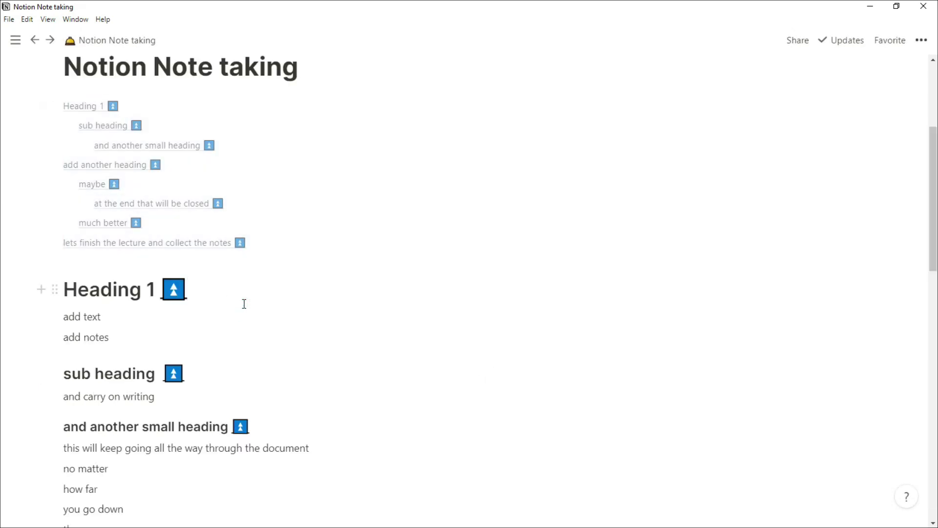